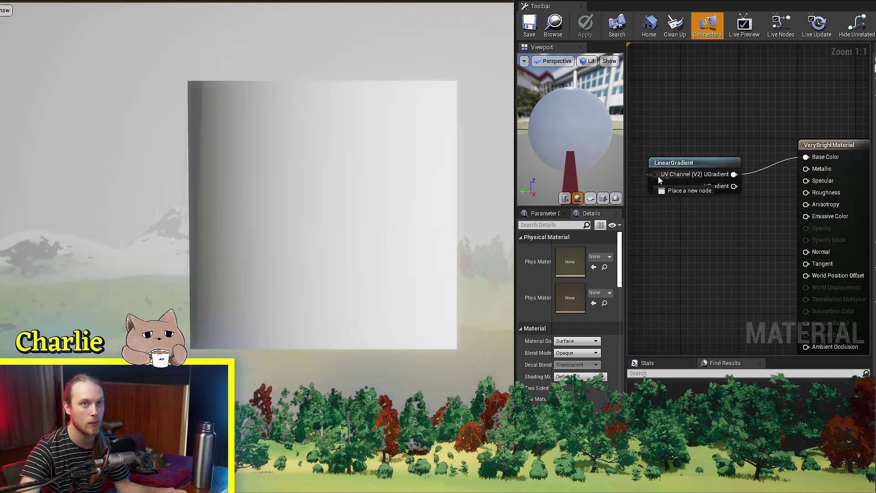
Insert a Sine node between the LinearGradient's UGradient output and the material's Base Color
drag(657, 175, 641, 160)
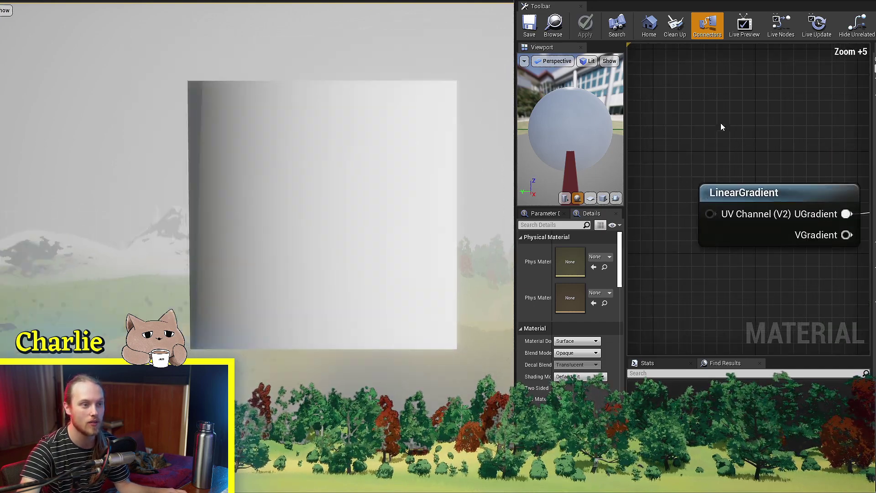
drag(741, 235, 658, 214)
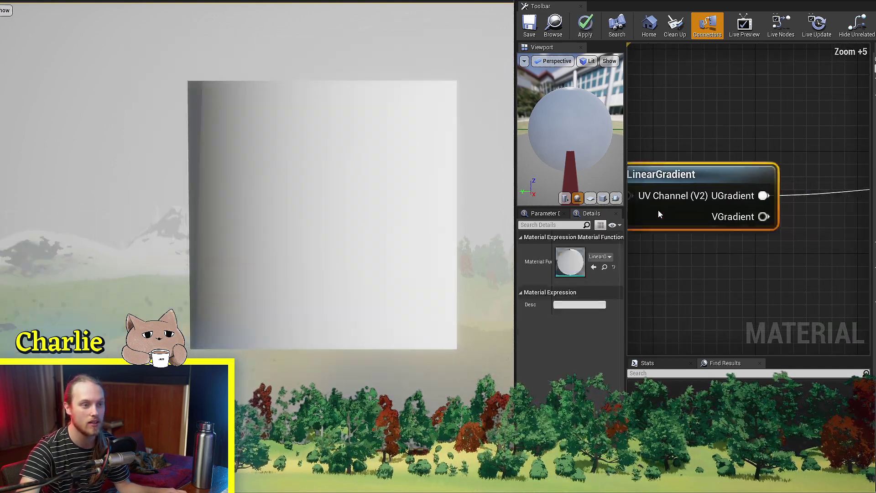
drag(767, 195, 790, 196)
text(sine)
key(Return)
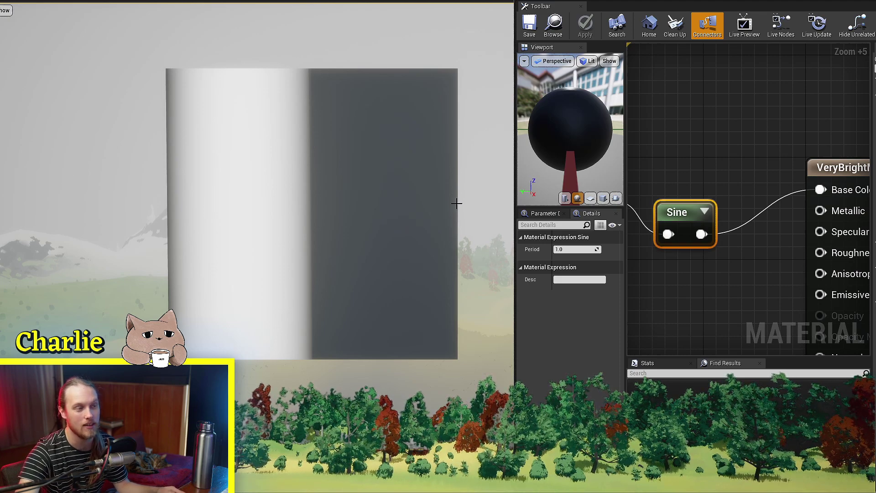
Chain a Divide by 2 and an Add of 0.5 between the Sine output and Base Color, and save the material
scroll(702, 298, down, 4)
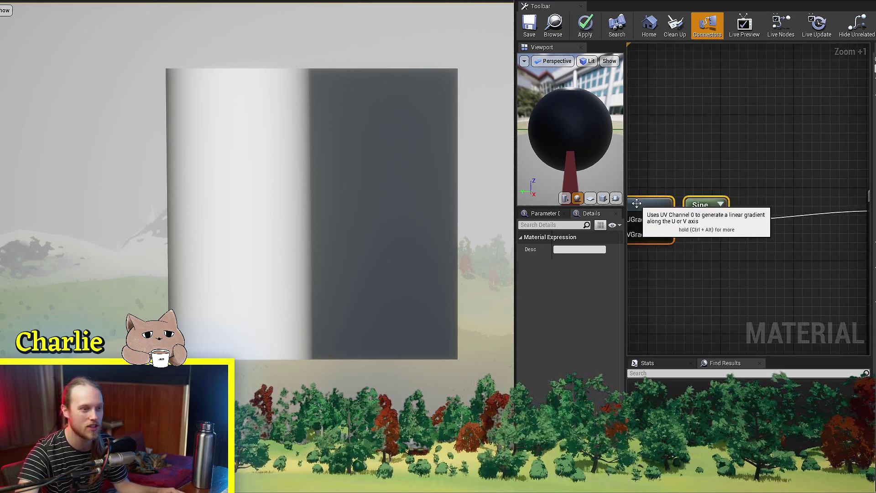
click(722, 261)
drag(724, 221, 760, 223)
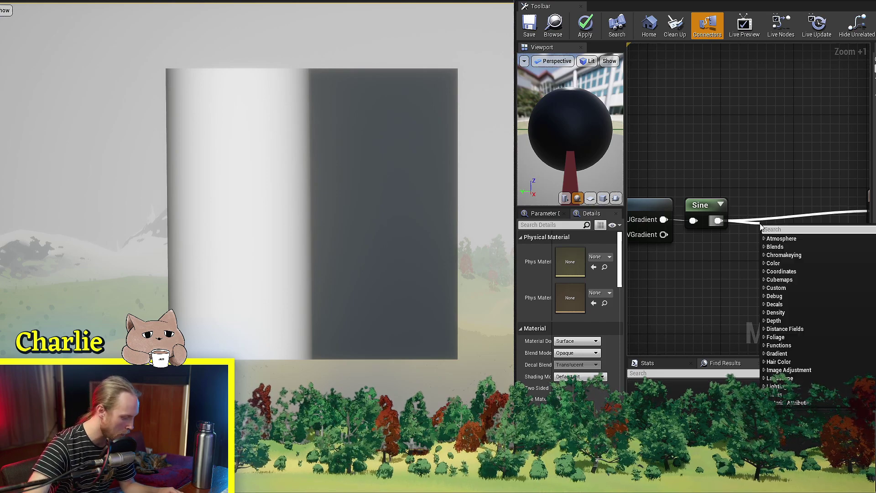
text(div)
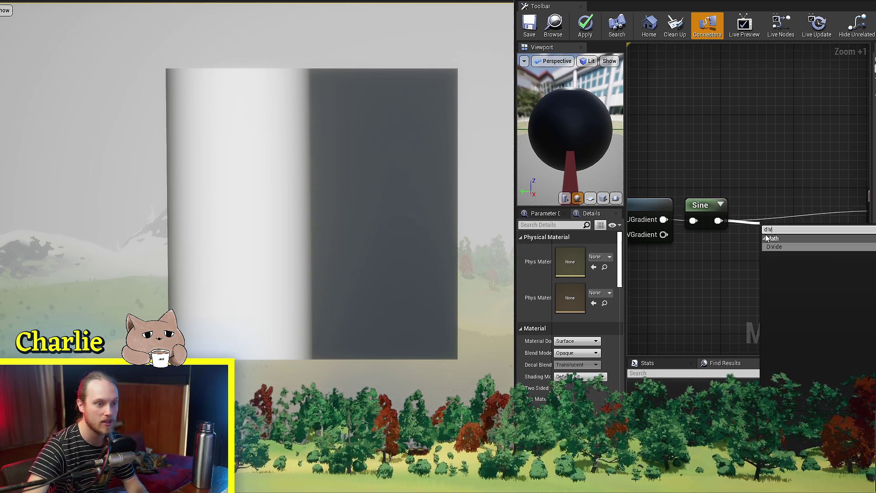
click(774, 247)
drag(740, 239, 771, 258)
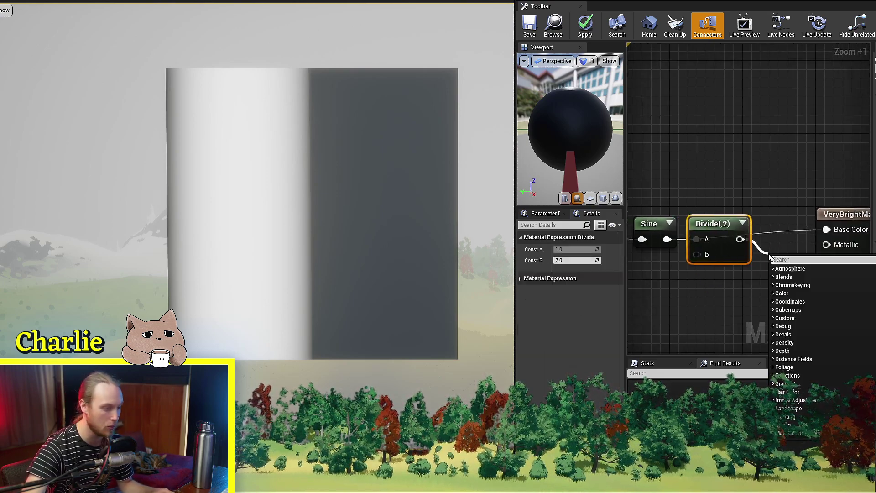
text(add)
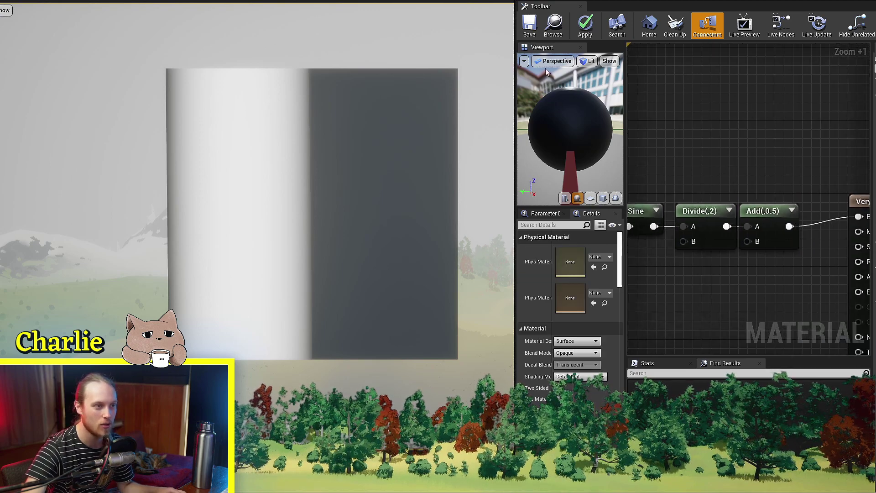
click(531, 25)
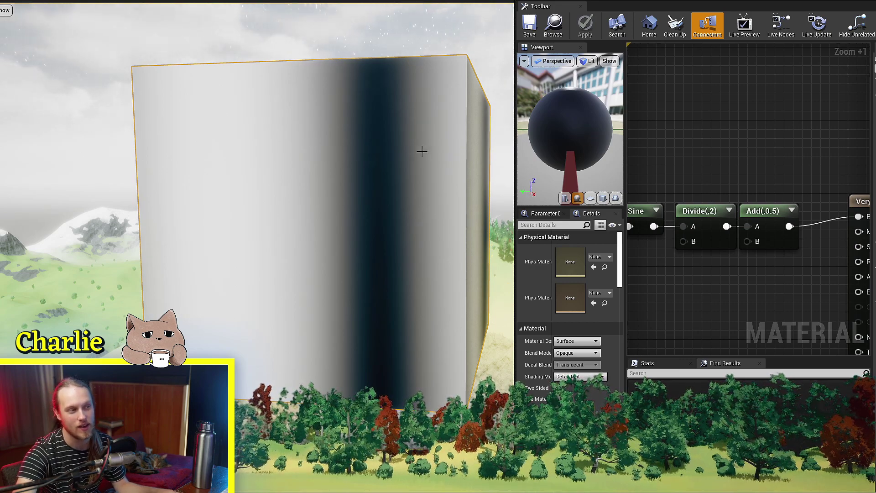
Set the Sine node's period to 0.5 and save the material
right_drag(420, 215, 430, 221)
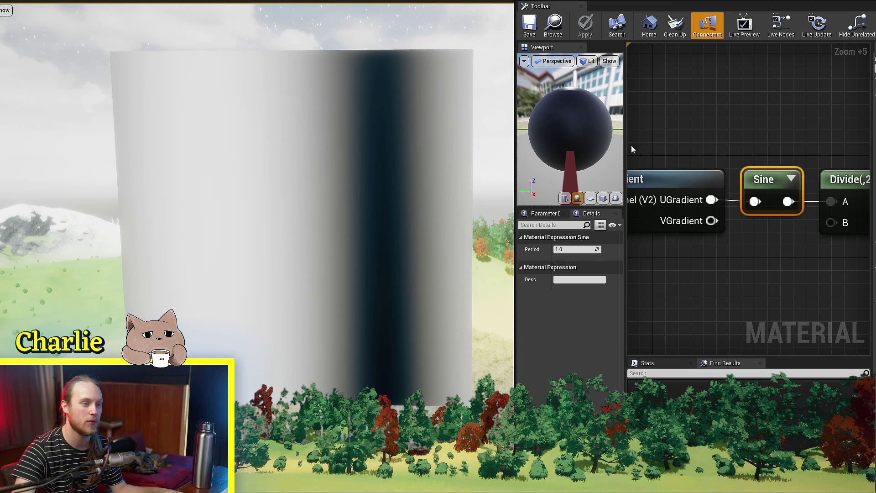
click(750, 142)
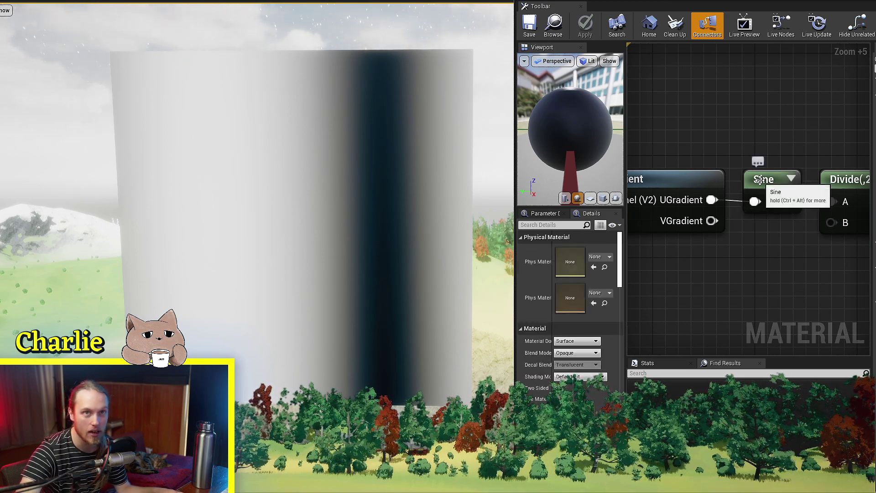
click(759, 180)
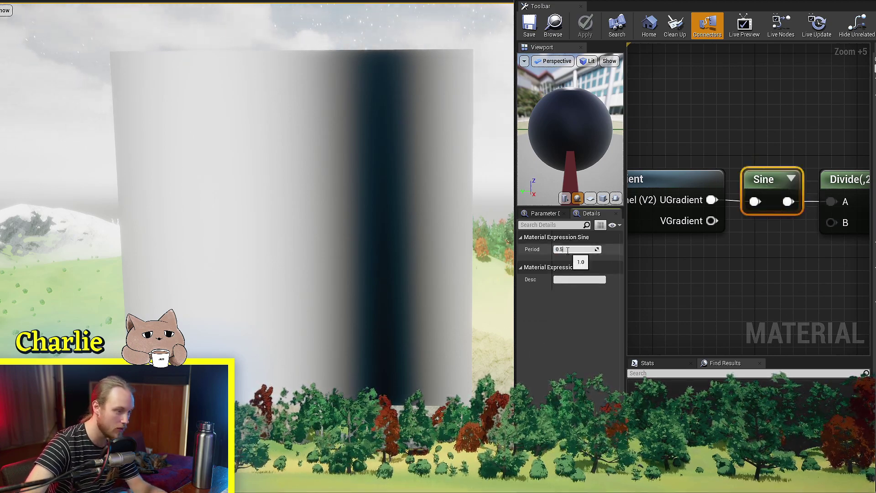
click(531, 28)
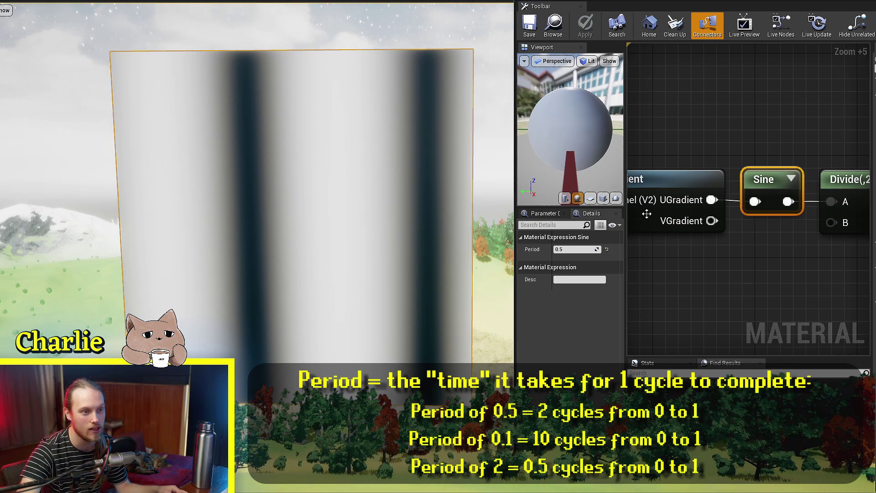
Set the Sine node's period to 0.1, save the material and view the cube's stripes
click(579, 250)
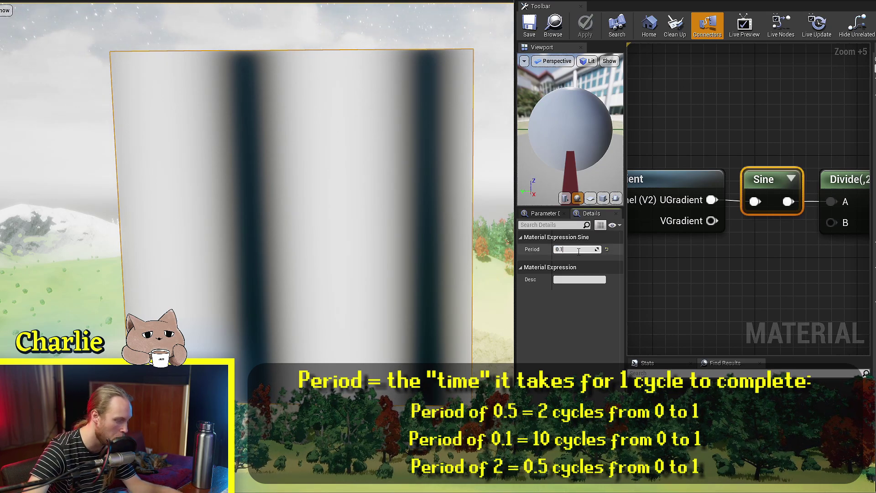
key(ctrl+s)
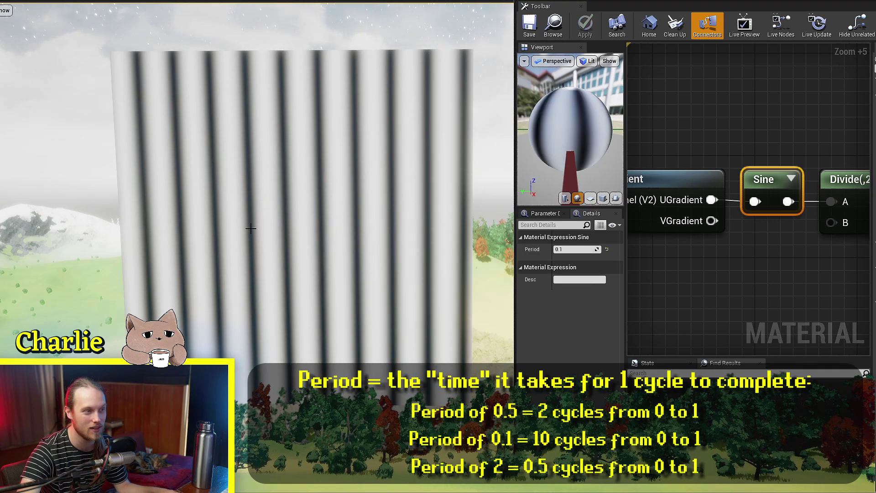
scroll(257, 205, up, 5)
scroll(257, 205, down, 5)
scroll(720, 253, down, 2)
Feed the plain linear gradient directly into Base Color, bypassing the sine chain, and save the material
right_drag(720, 253, 758, 258)
drag(662, 212, 773, 201)
key(ctrl+s)
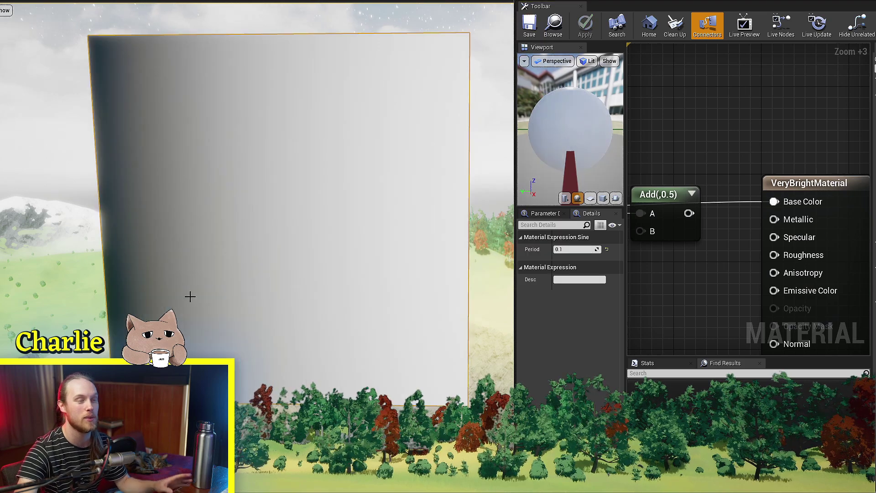
key(Escape)
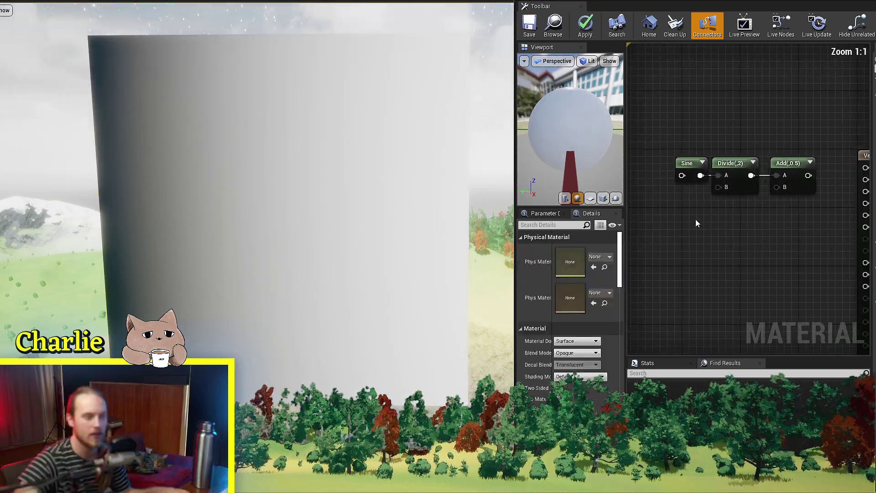
Connect the Time node to the Sine node's input and reposition Time beside it
right_drag(696, 220, 729, 233)
click(726, 193)
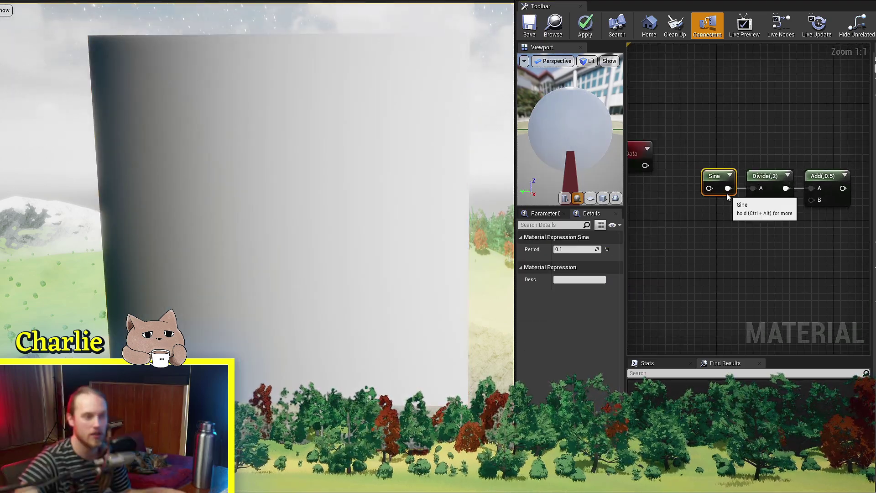
right_drag(685, 211, 700, 229)
click(701, 234)
drag(727, 207, 726, 206)
right_drag(726, 207, 825, 208)
ctrl+scroll(747, 185, up, 6)
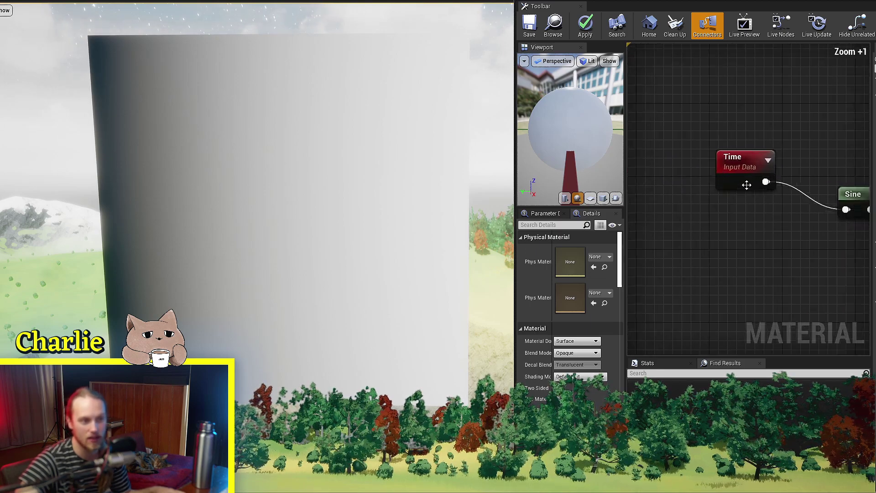
drag(733, 164, 712, 224)
right_drag(809, 211, 628, 169)
scroll(628, 172, down, 5)
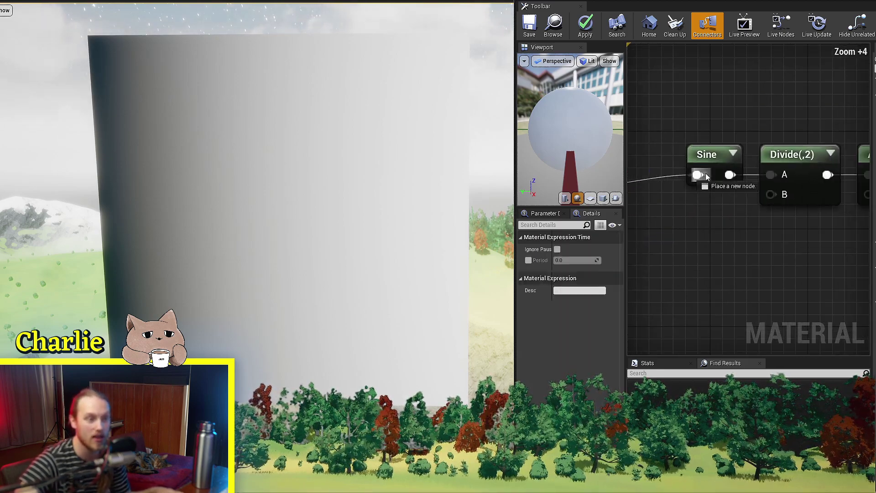
right_drag(724, 237, 714, 203)
Create a Lerp_3Color node from the Add output and place it above the material's result node
drag(748, 141, 817, 138)
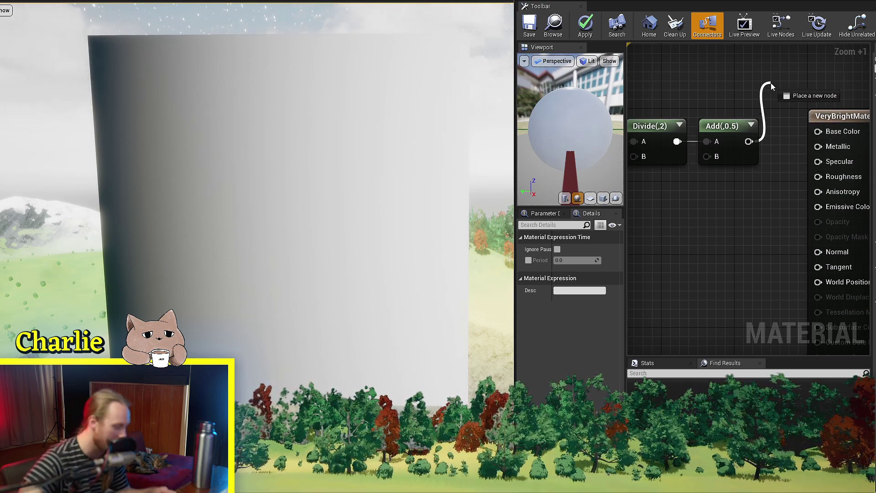
drag(771, 83, 771, 83)
text(lerp)
key(Return)
right_drag(783, 75, 806, 238)
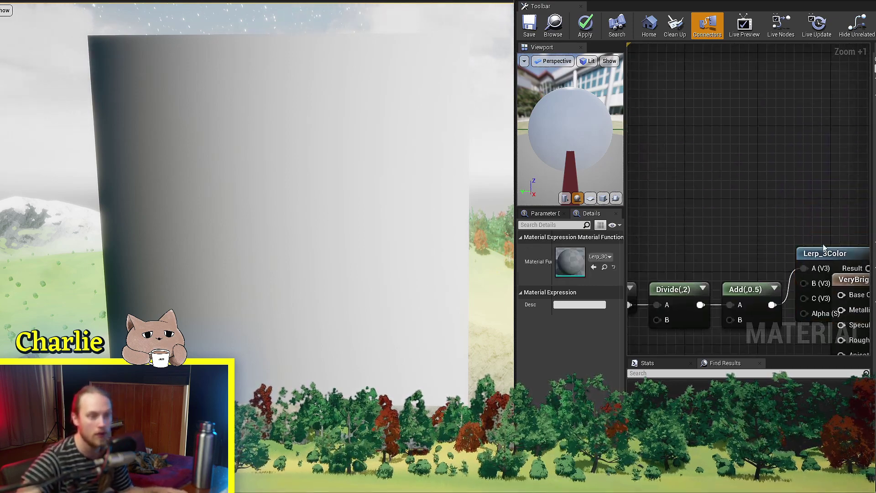
click(792, 141)
drag(817, 254, 778, 105)
right_drag(823, 212, 755, 193)
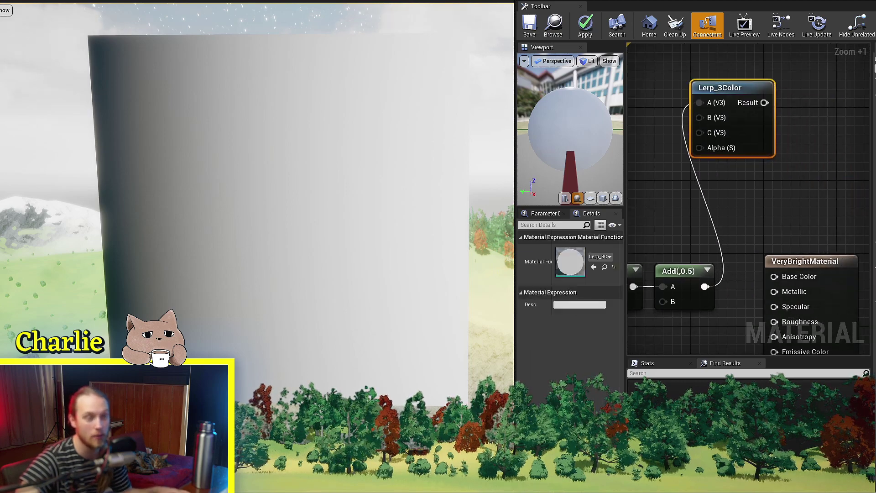
scroll(749, 189, up, 3)
drag(753, 139, 789, 186)
right_drag(771, 246, 797, 181)
scroll(751, 197, up, 2)
scroll(744, 199, down, 2)
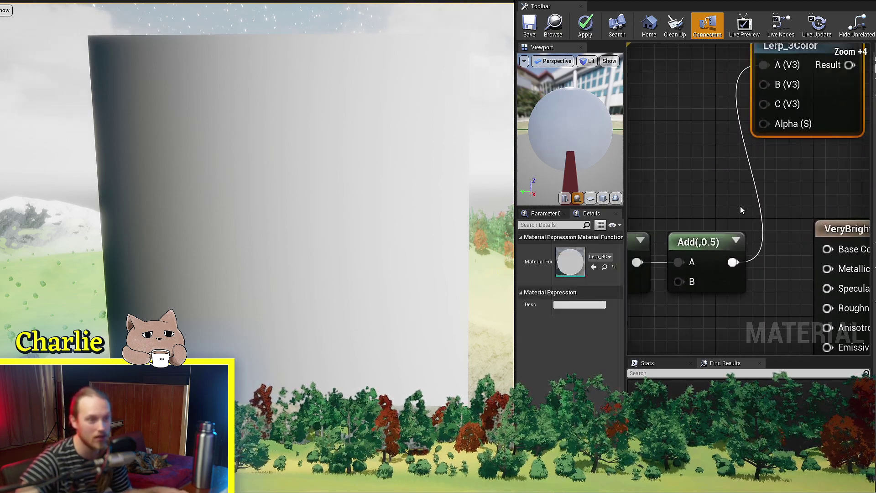
Connect the Add output to Lerp_3Color's Alpha input and break its link to input A
click(740, 206)
drag(732, 262, 764, 123)
right_drag(761, 139, 726, 187)
scroll(726, 185, down, 1)
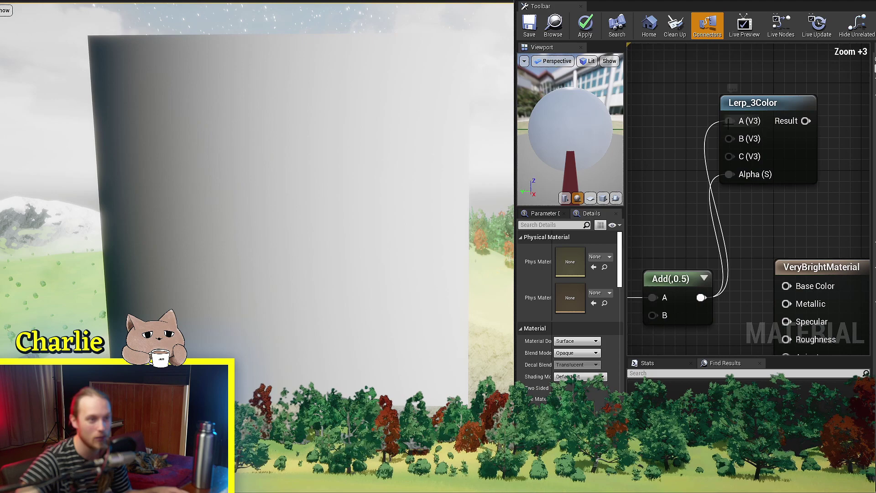
alt+click(729, 121)
Create three-component colour constants near Lerp_3Color: yellow (1, 0.919, 0), red (1, 0, 0.0376) and blue (0, 0.00189, 1)
scroll(748, 168, down, 2)
right_drag(701, 116, 695, 182)
key(3)
click(721, 73)
click(684, 139)
key(3)
click(654, 93)
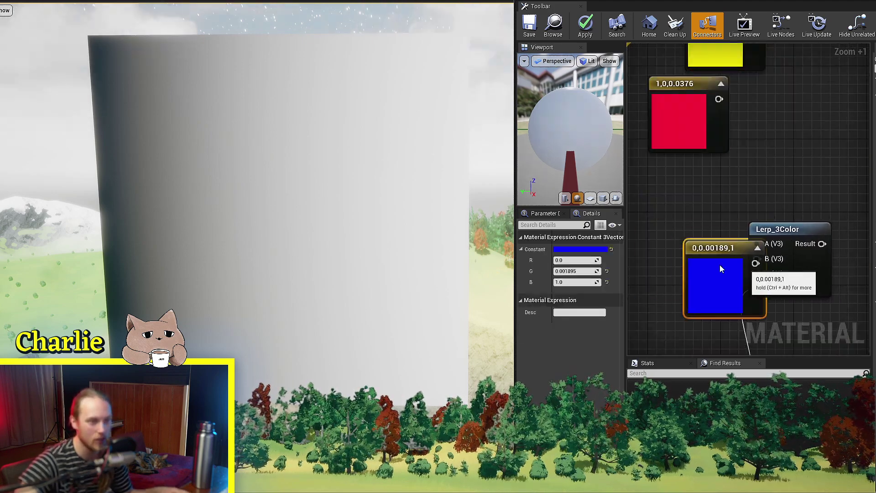
Wire the blue constant to input C and the red one to input B of Lerp_3Color, placing both beside it
drag(720, 266, 659, 268)
click(720, 266)
right_drag(720, 267, 754, 231)
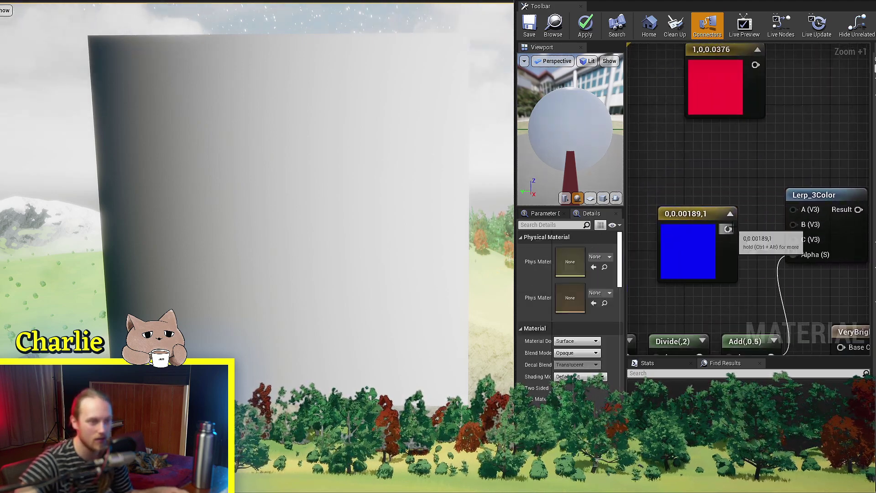
drag(726, 229, 792, 239)
right_drag(795, 246, 788, 268)
drag(747, 86, 785, 250)
drag(698, 111, 661, 202)
Move the yellow constant closer to the other colours and connect it to Lerp_3Color's input A
right_drag(768, 98, 739, 142)
drag(725, 100, 670, 201)
right_drag(716, 178, 748, 124)
drag(730, 97, 786, 224)
Connect Lerp_3Color's Result output to the material's Base Color
right_drag(787, 224, 784, 134)
drag(784, 135, 764, 272)
scroll(764, 273, down, 3)
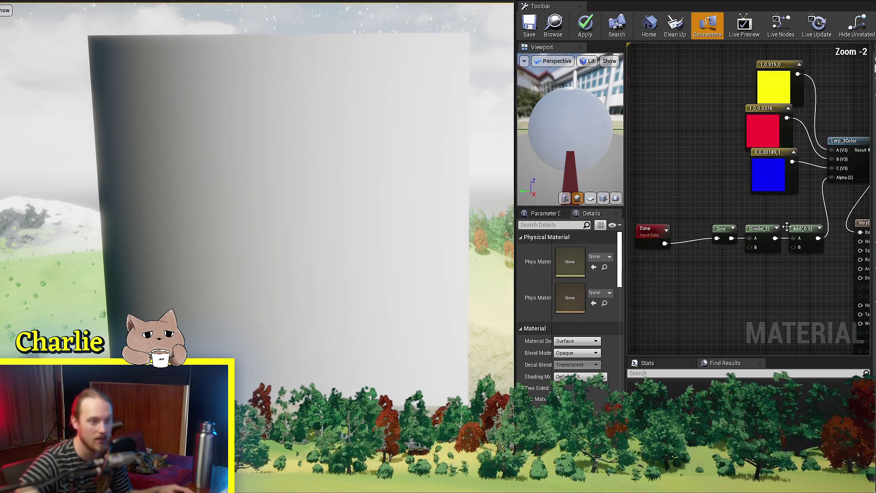
Examine the Sine node, its period setting and its connections to Time and Divide
right_drag(717, 237, 743, 229)
click(743, 228)
click(763, 248)
scroll(760, 246, up, 8)
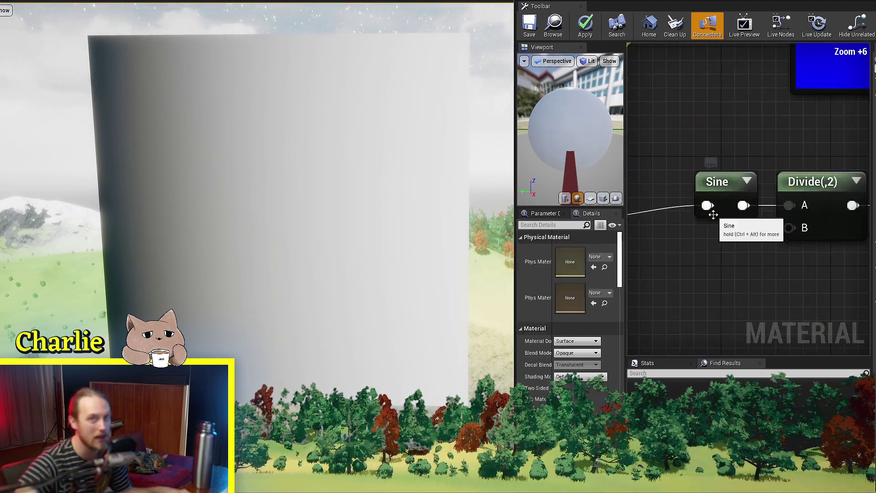
click(712, 212)
scroll(669, 192, down, 6)
click(702, 176)
right_drag(702, 176, 765, 194)
scroll(762, 194, up, 5)
click(761, 218)
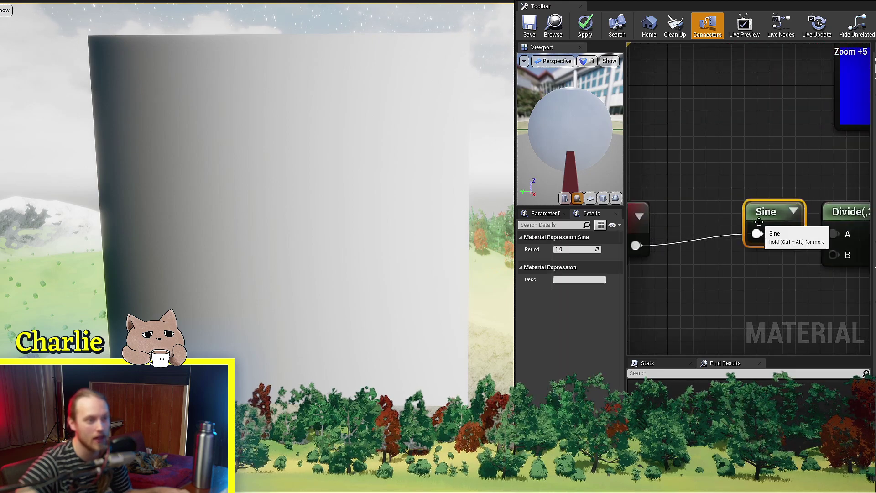
Line up the Time node with the Sine node's input and save the material
right_drag(687, 183, 799, 138)
drag(722, 176, 748, 168)
click(747, 153)
right_drag(740, 185, 723, 208)
scroll(726, 209, up, 2)
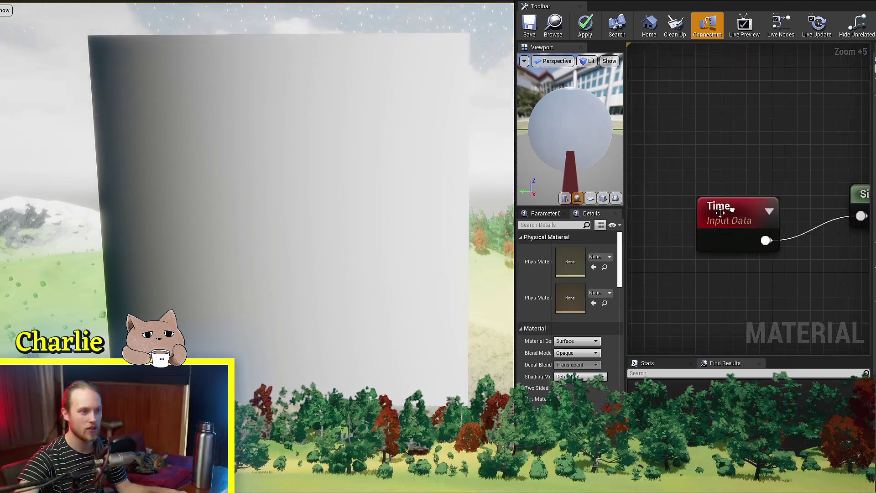
drag(735, 226, 707, 191)
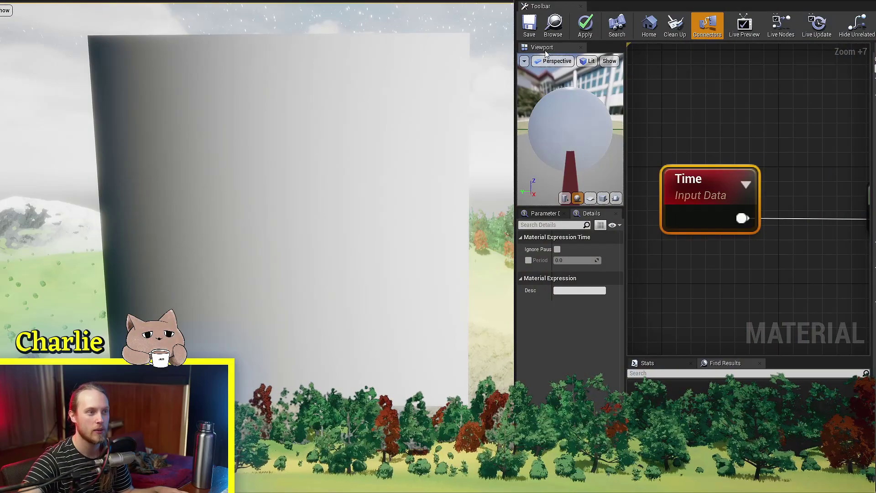
click(527, 25)
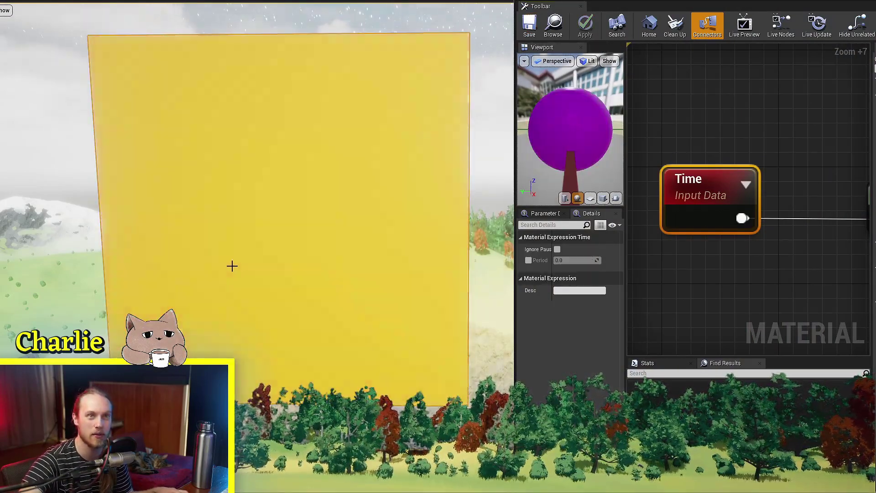
Examine the colour cycling on the cube and the node chain from Divide and Add into Lerp_3Color
right_drag(233, 265, 246, 273)
right_drag(822, 269, 771, 262)
scroll(771, 262, down, 4)
right_drag(821, 225, 644, 254)
right_drag(774, 108, 790, 166)
click(790, 165)
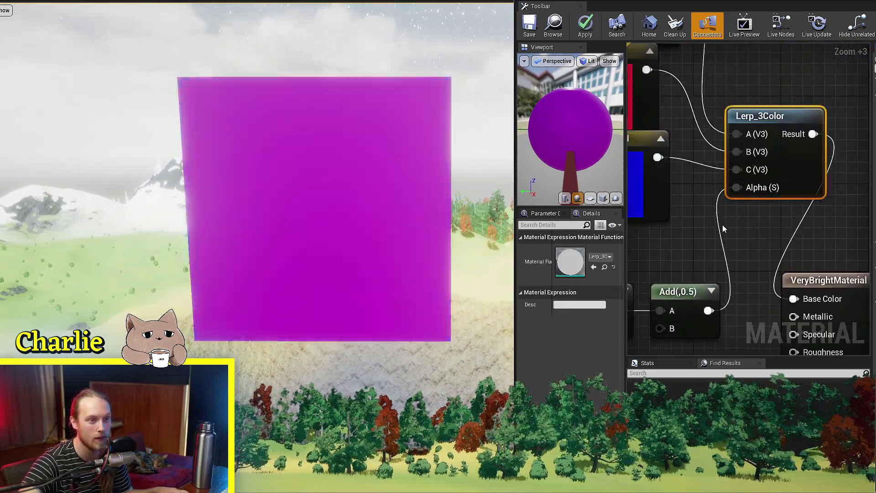
right_drag(637, 310, 814, 170)
scroll(779, 247, up, 3)
right_drag(635, 213, 628, 251)
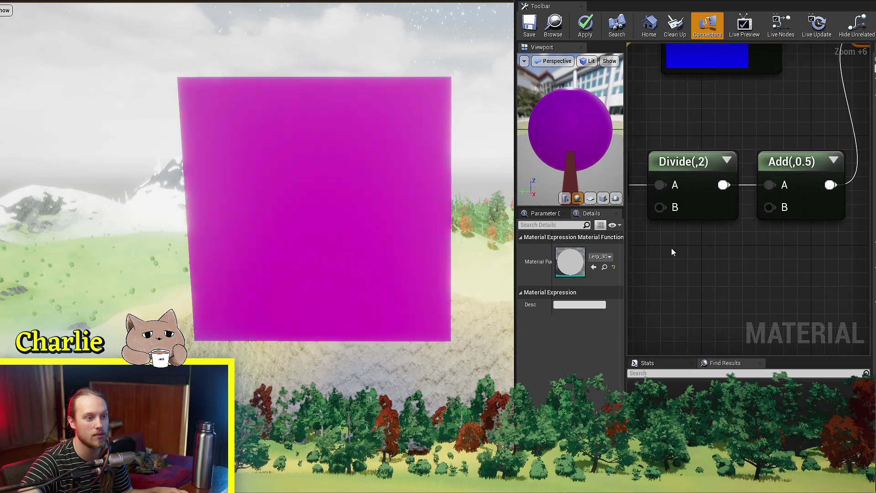
Examine the yellow, red and blue colour constants and the Sine, Divide and Add chain driving Lerp_3Color
right_drag(698, 234, 694, 272)
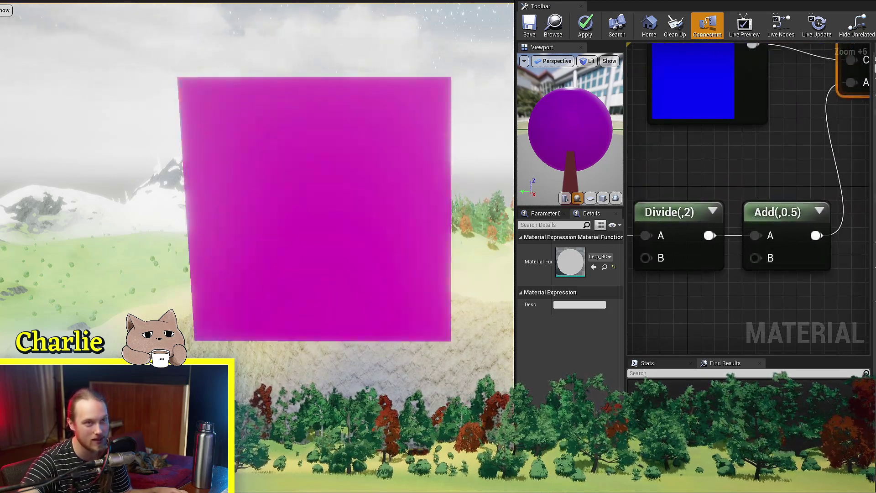
scroll(763, 250, down, 3)
click(754, 215)
scroll(754, 215, down, 2)
click(696, 123)
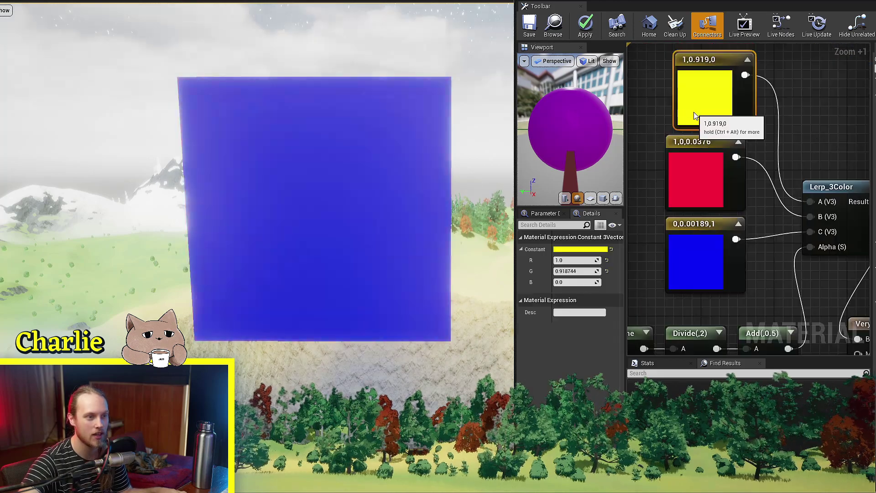
click(778, 137)
right_drag(778, 137, 822, 119)
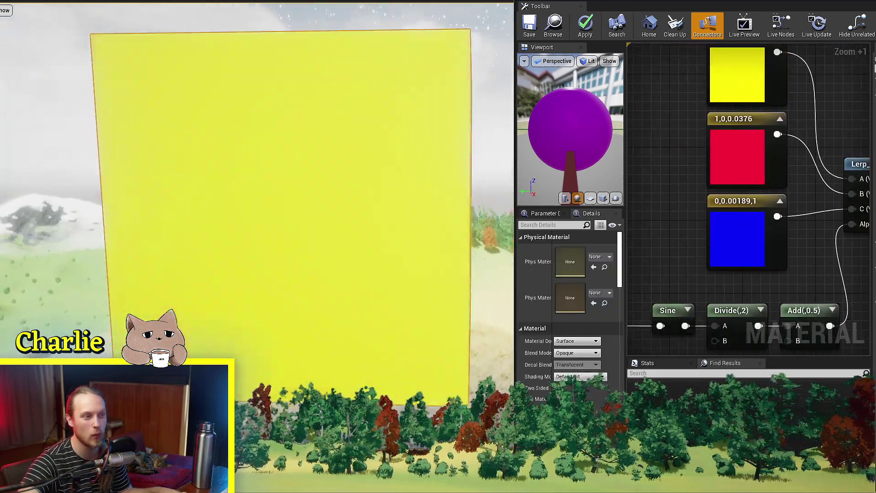
scroll(399, 252, up, 1)
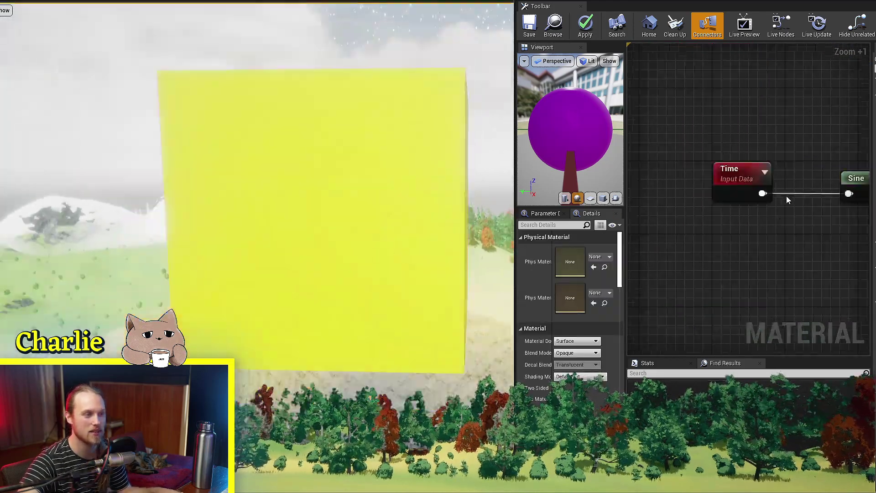
Insert an Add node between Time and Sine, connecting Time to its A input and its output to Sine
right_drag(787, 196, 698, 196)
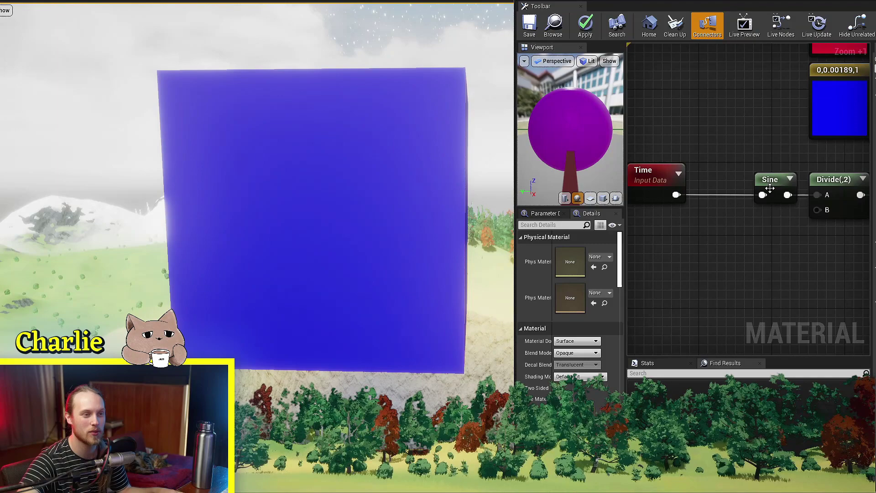
drag(767, 181, 729, 179)
click(703, 174)
scroll(703, 178, up, 6)
click(703, 188)
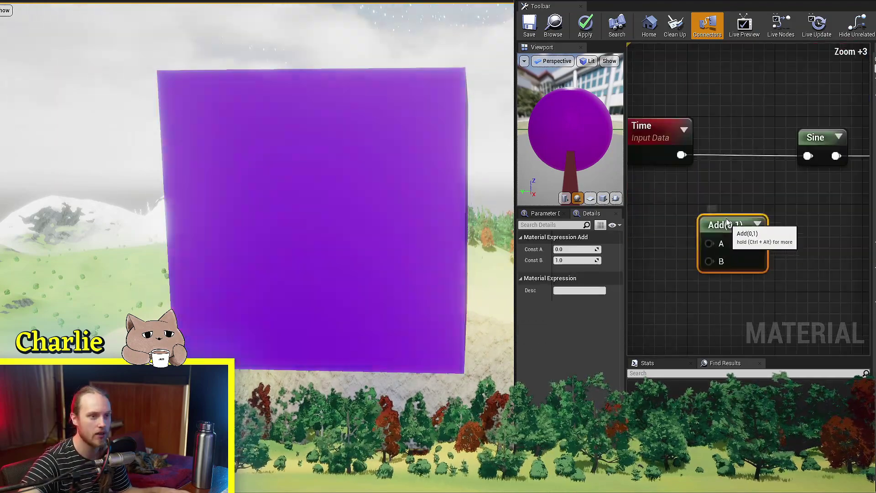
click(771, 227)
drag(727, 222, 731, 156)
scroll(685, 206, down, 2)
right_drag(646, 243, 681, 215)
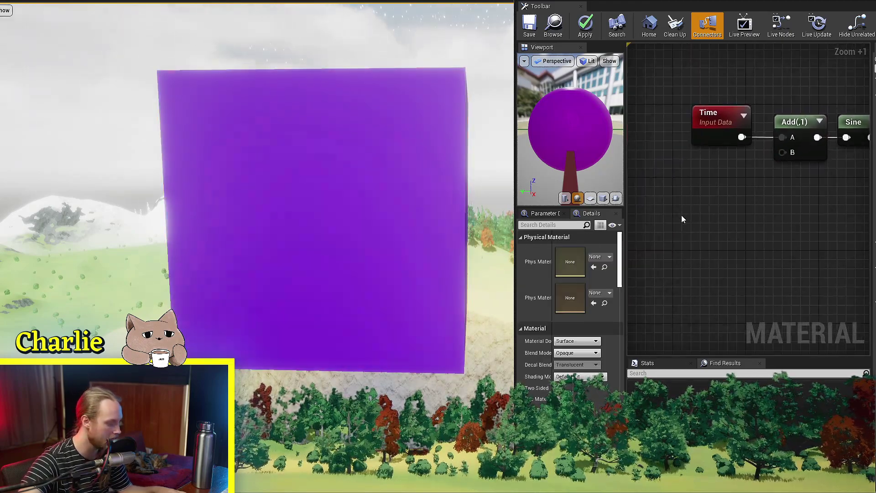
Create a Texture Sample with a clouds texture, connect its RGB output to Add's B input and place it just below Add
right_click(682, 216)
text(texture)
click(716, 293)
click(595, 333)
text(cl)
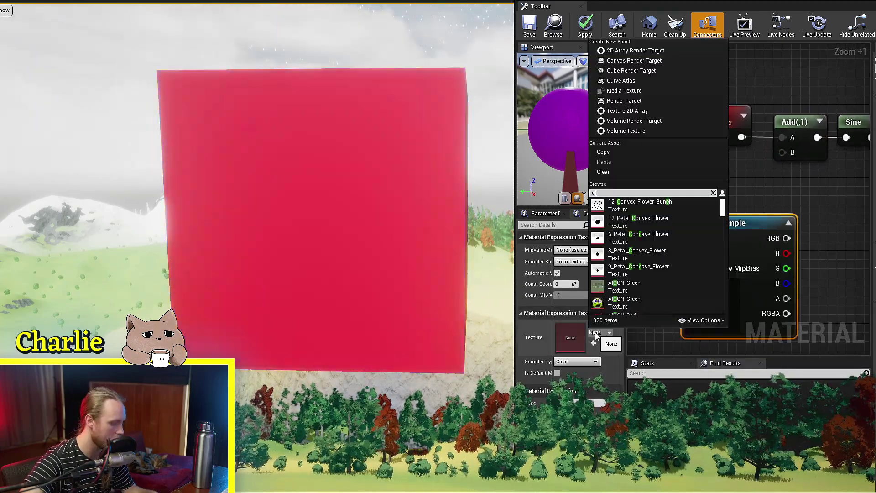
text(oud)
click(635, 220)
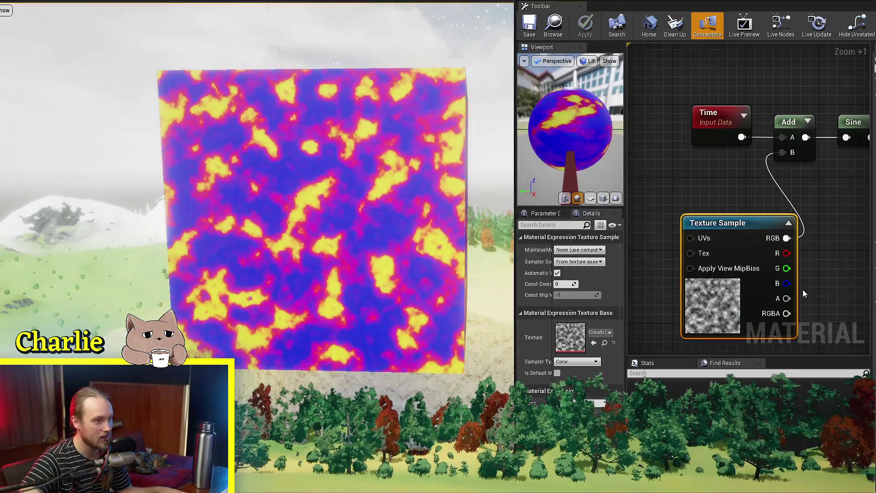
right_drag(236, 271, 369, 304)
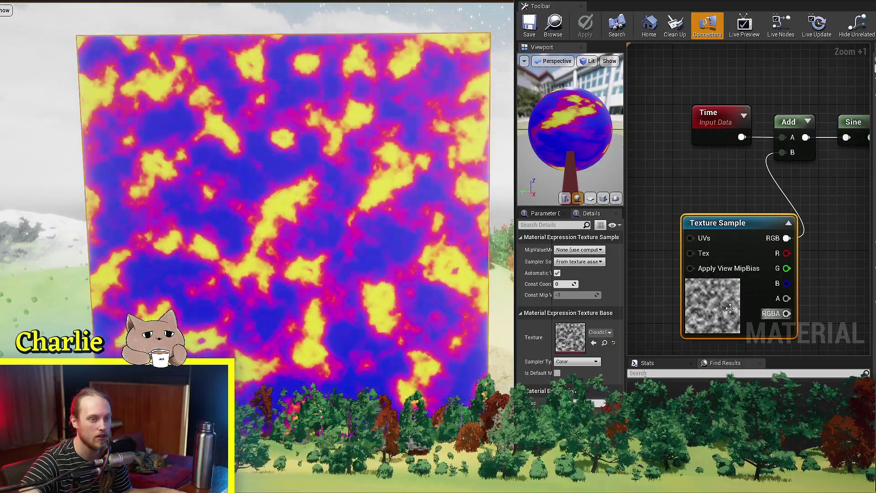
drag(730, 309, 703, 276)
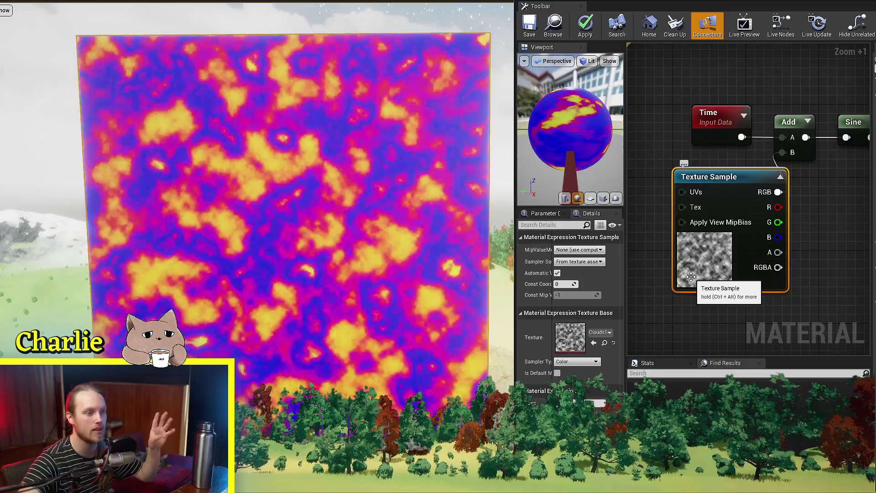
Set the Sine node's period to 0.2 and save the material
right_drag(767, 228, 704, 272)
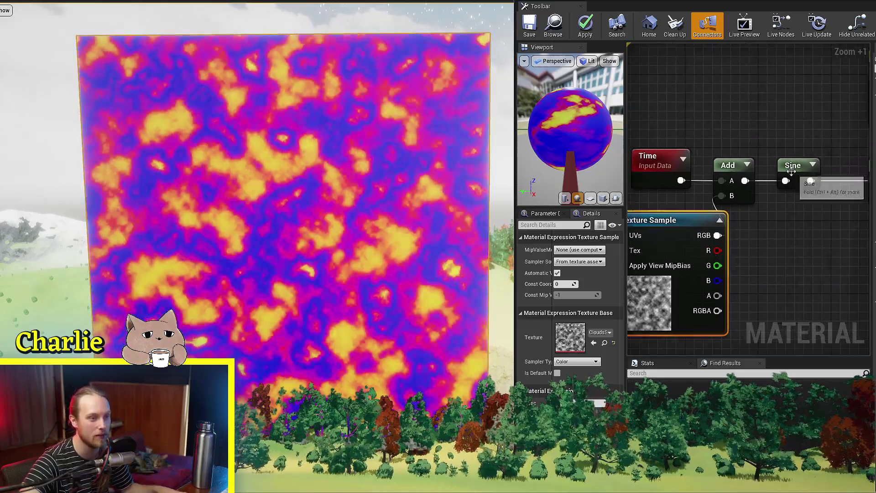
click(793, 166)
right_drag(757, 245, 768, 232)
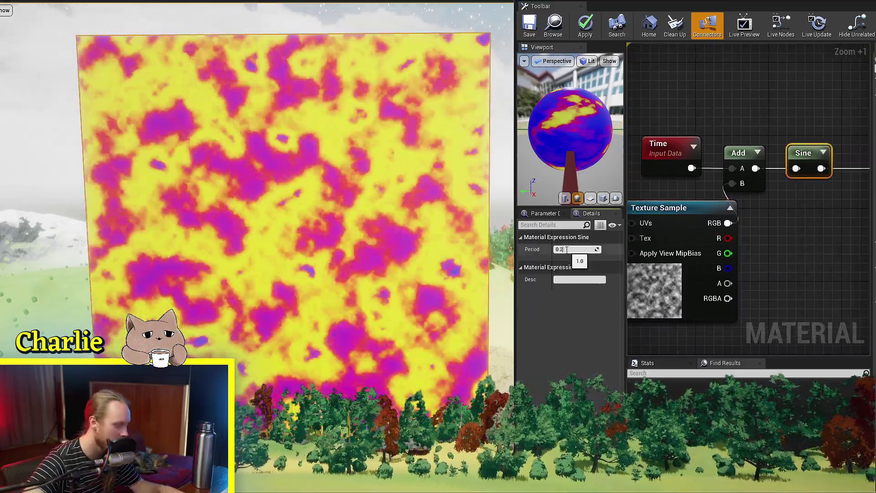
key(Return)
click(530, 32)
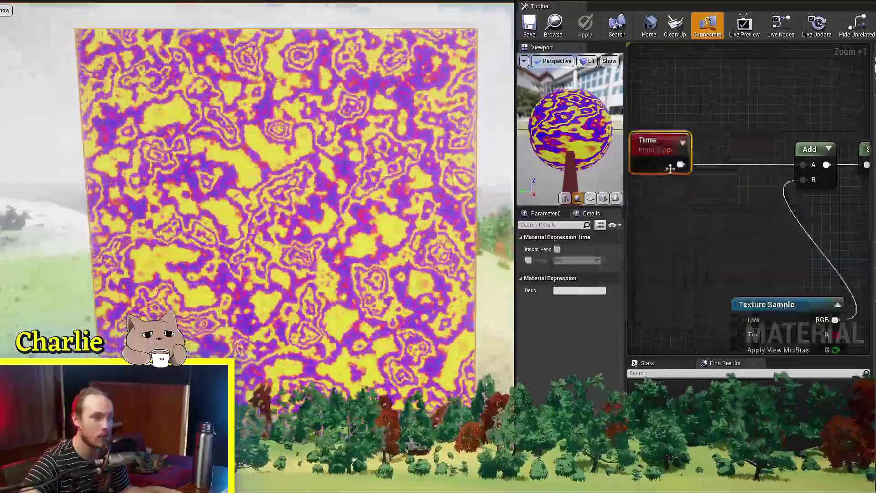
Insert a Divide node between Time and Add's A input with its default divisor of 2, and save the material
drag(681, 165, 743, 168)
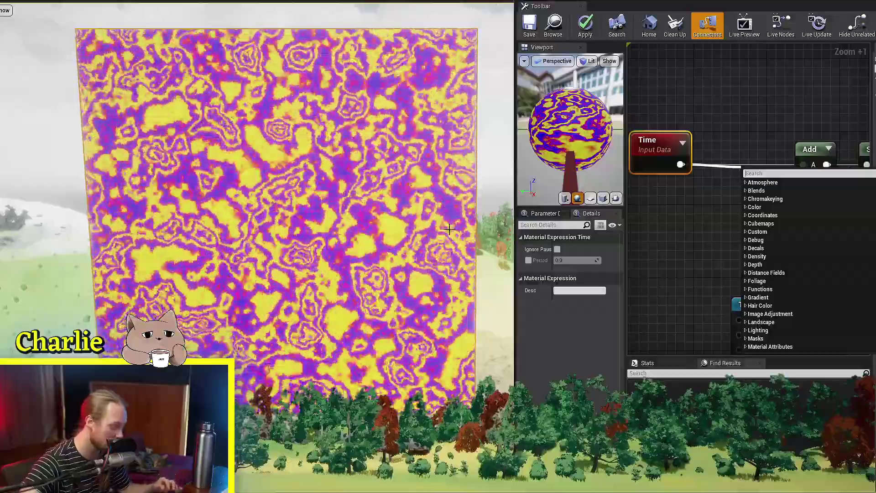
text(divide)
key(Return)
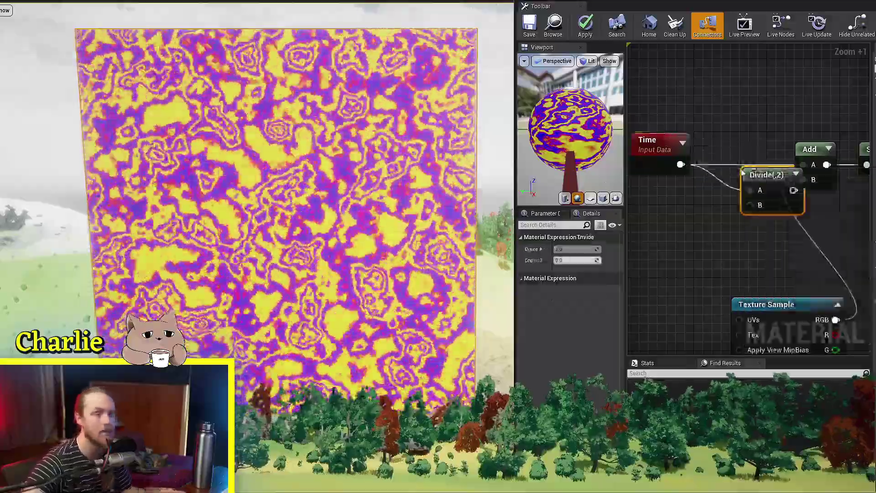
drag(724, 163, 804, 165)
click(753, 131)
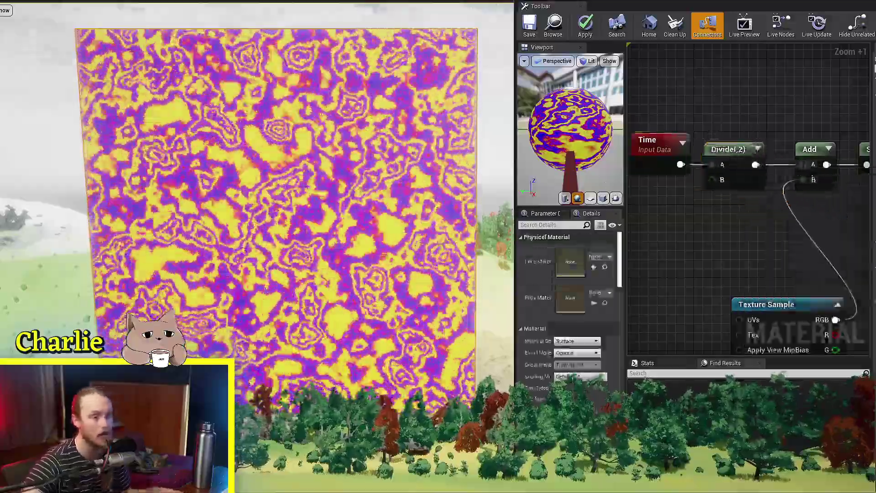
key(ctrl+s)
Set Const B of the Divide node after Time to 10 and save the material
click(722, 165)
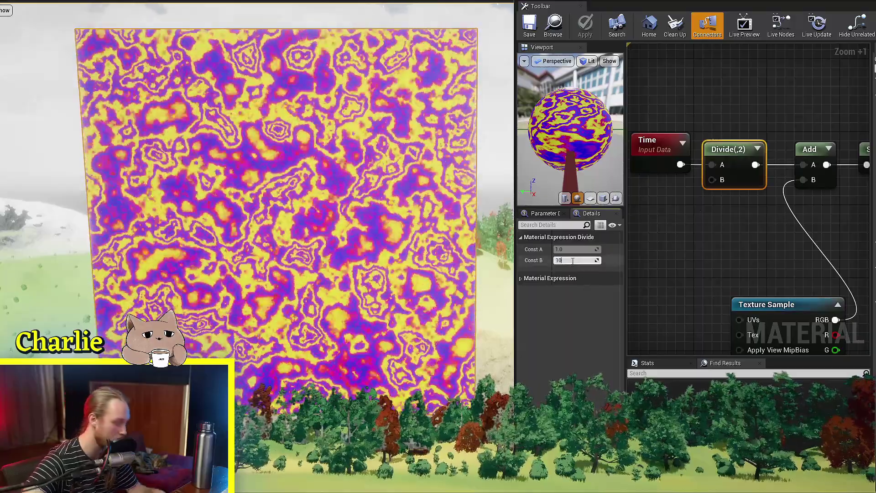
click(572, 261)
text(10)
key(Return)
click(530, 26)
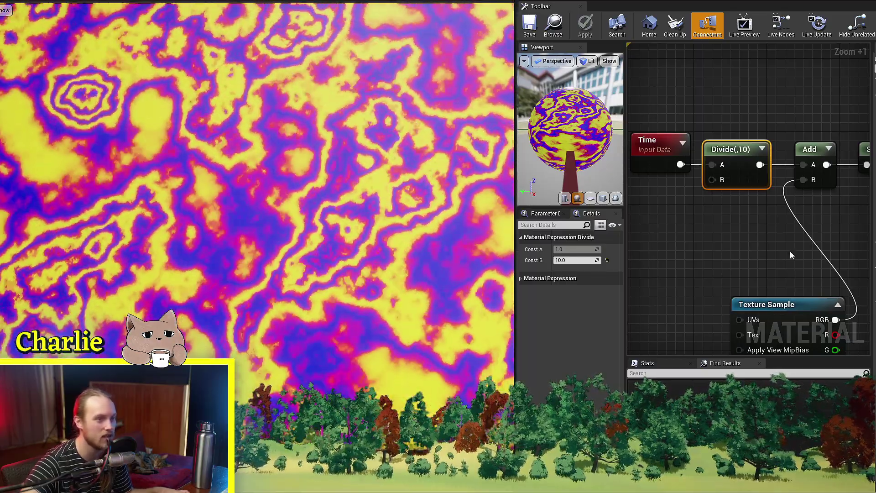
Try a period of 0.01 on the Sine node and save the material
right_drag(790, 251, 760, 256)
click(763, 168)
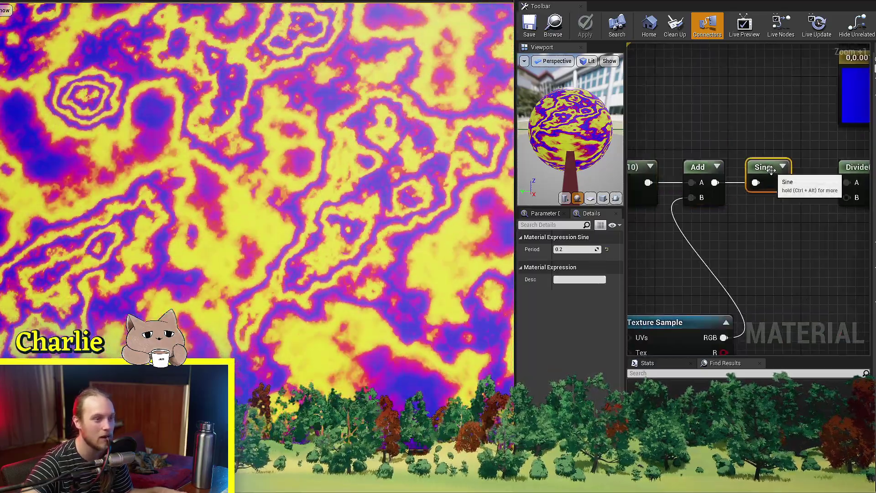
click(572, 249)
text(0.01)
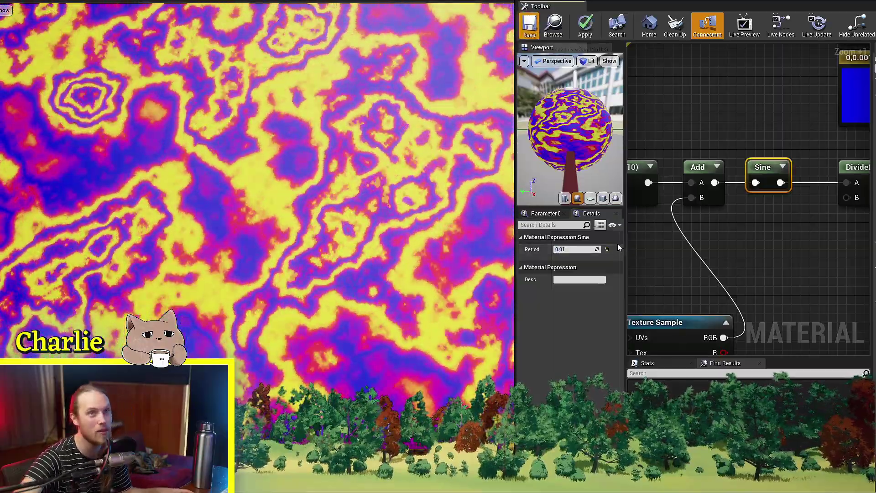
key(Return)
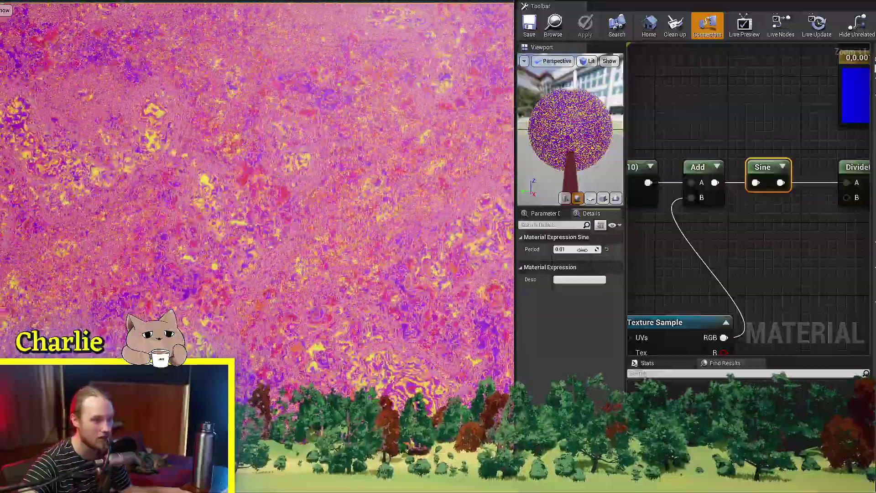
Set the Sine node's period to 0.07, save the material and view the pattern on the cube
click(583, 250)
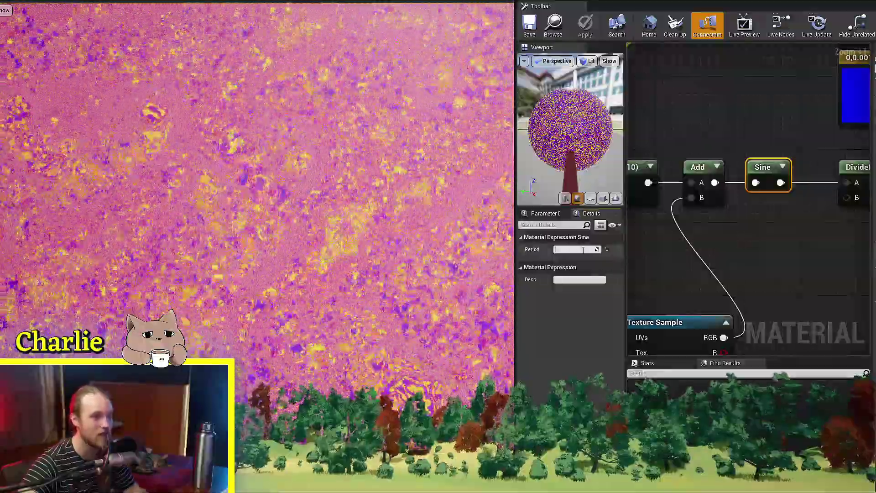
text(0.07)
key(Return)
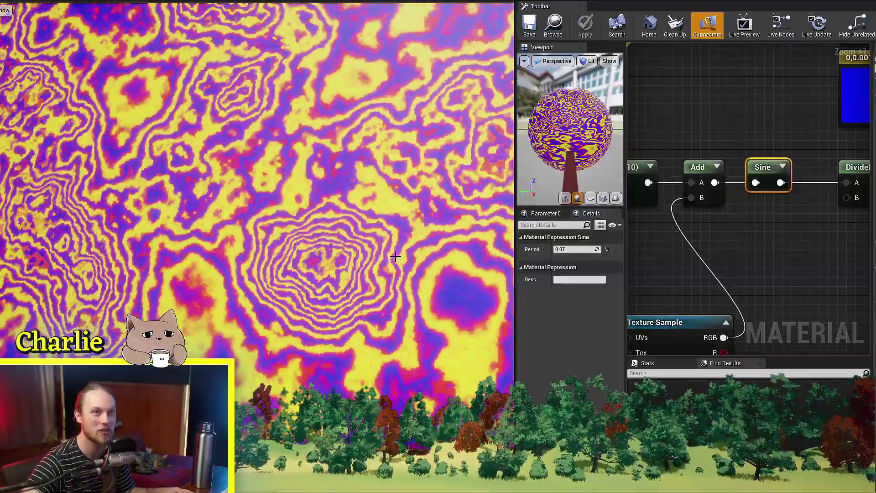
scroll(396, 256, down, 8)
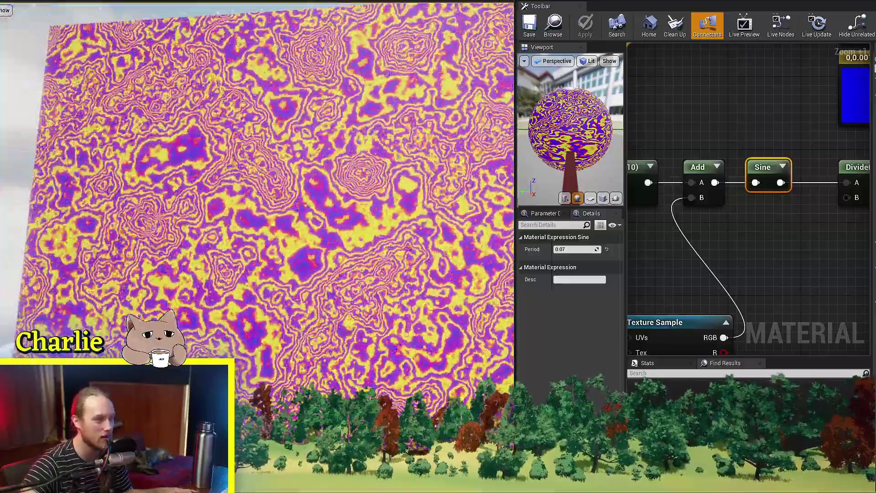
right_drag(384, 265, 413, 293)
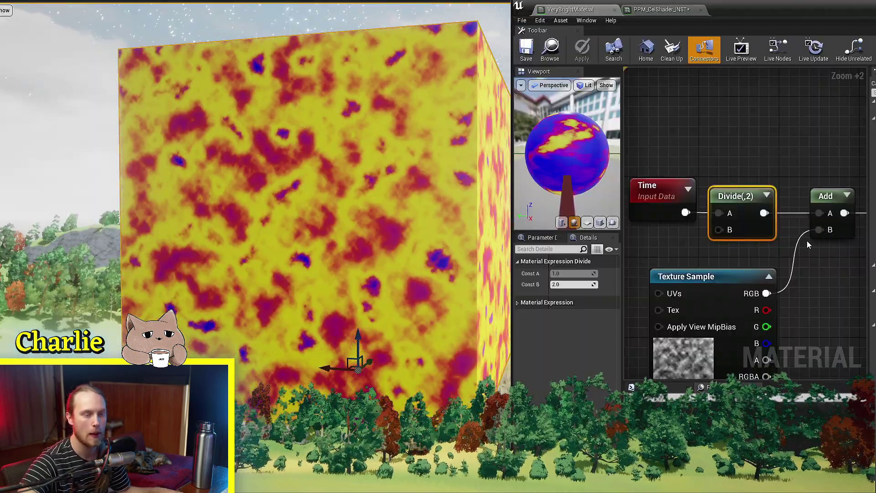
Add a Cosine node above Sine and wire it between Add and Divide in place of Sine
right_drag(807, 240, 656, 266)
click(747, 181)
right_click(748, 182)
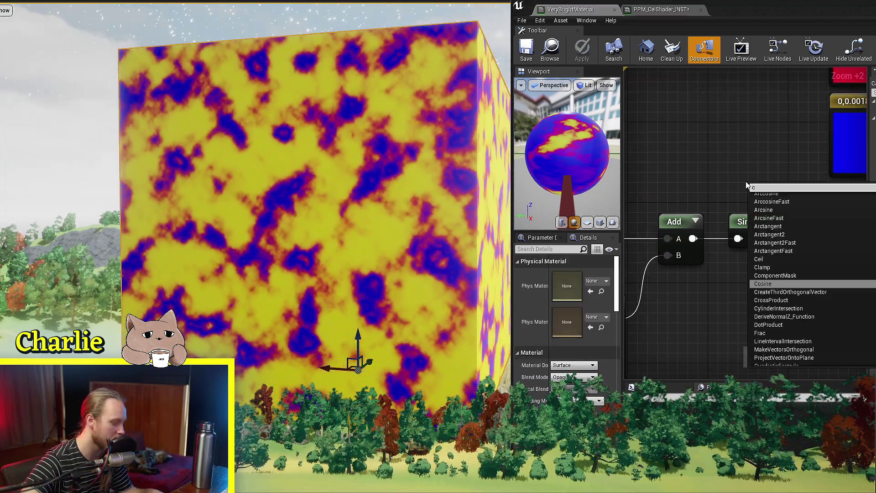
text(cos)
key(Return)
right_drag(756, 192, 724, 160)
drag(753, 160, 723, 149)
right_drag(716, 276, 756, 325)
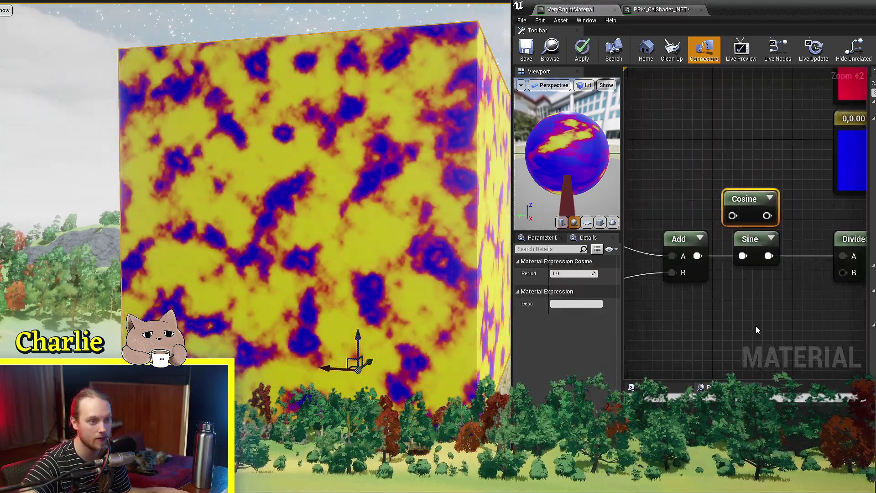
click(756, 326)
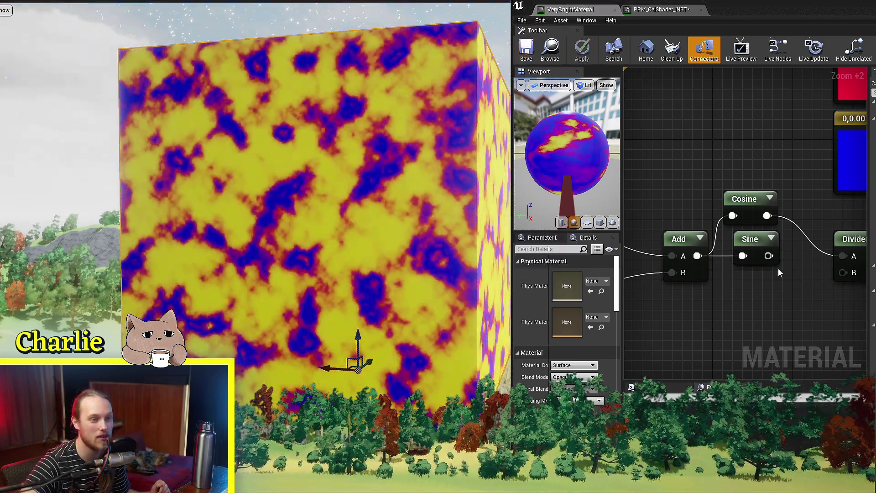
Move the disconnected Sine node further down, clear of the Cosine node
drag(754, 246, 744, 246)
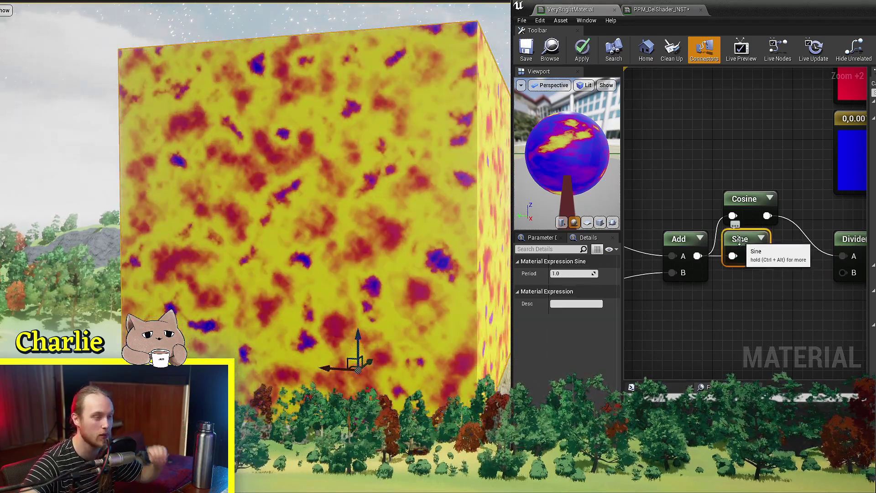
right_drag(738, 267, 740, 287)
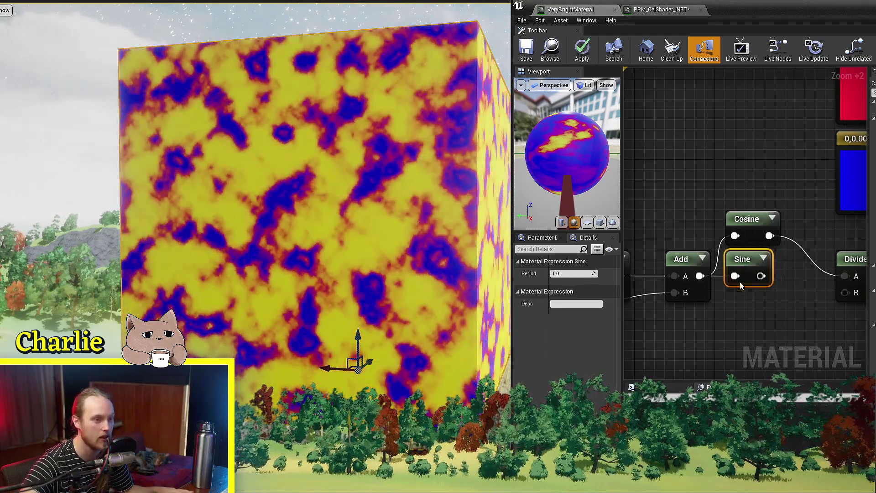
drag(748, 253, 746, 322)
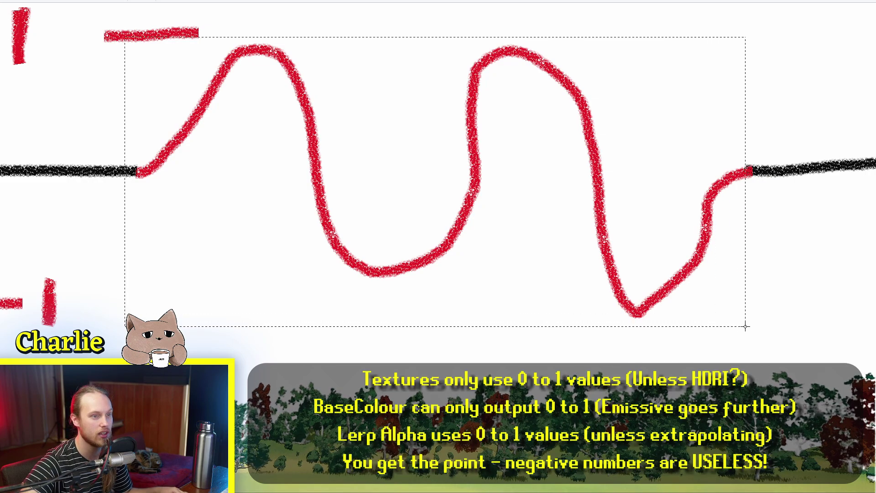
In the drawing program, squash the selected red wave to about half its height and move it up above the zero line
drag(755, 322, 755, 322)
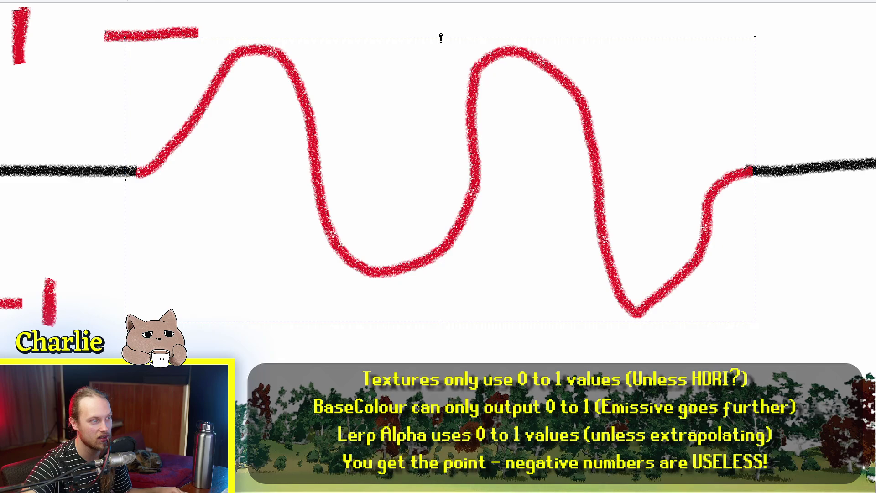
drag(441, 38, 441, 104)
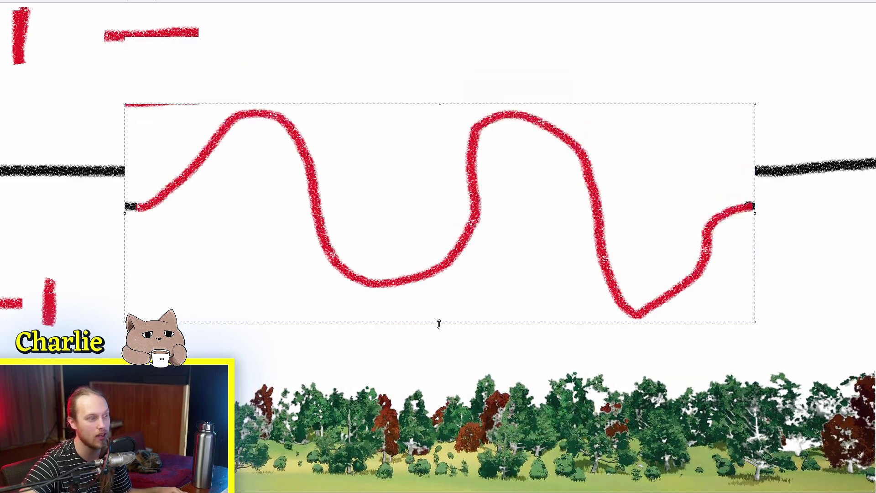
drag(439, 324, 438, 245)
drag(394, 188, 391, 119)
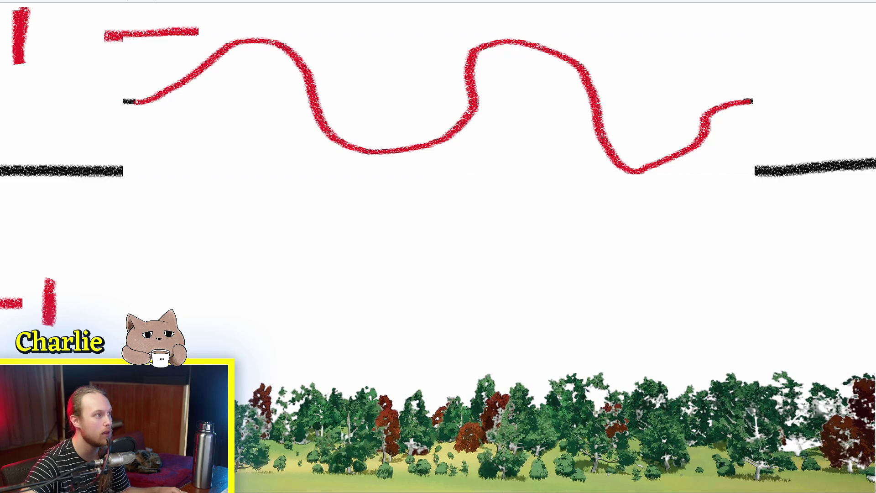
Clear the squashed red wave and draw a larger red curve that starts high, dips far below the zero line and rises again
drag(126, 63, 137, 219)
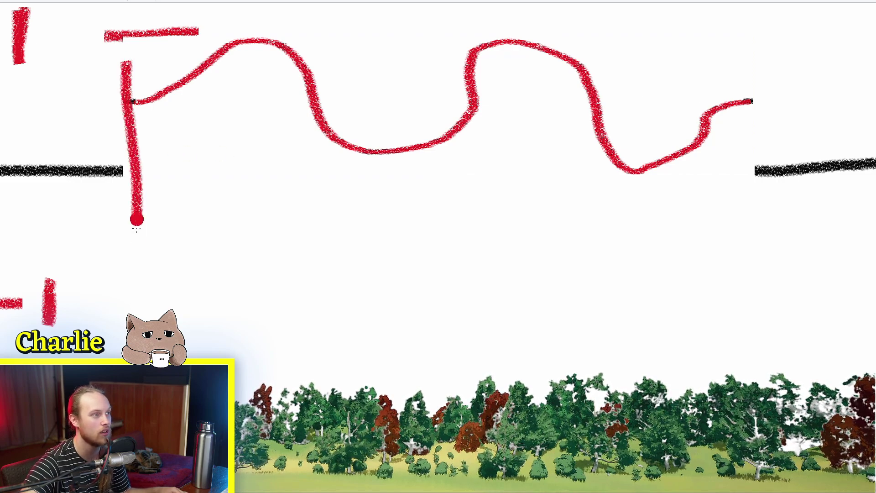
key(ctrl+z)
drag(786, 174, 49, 179)
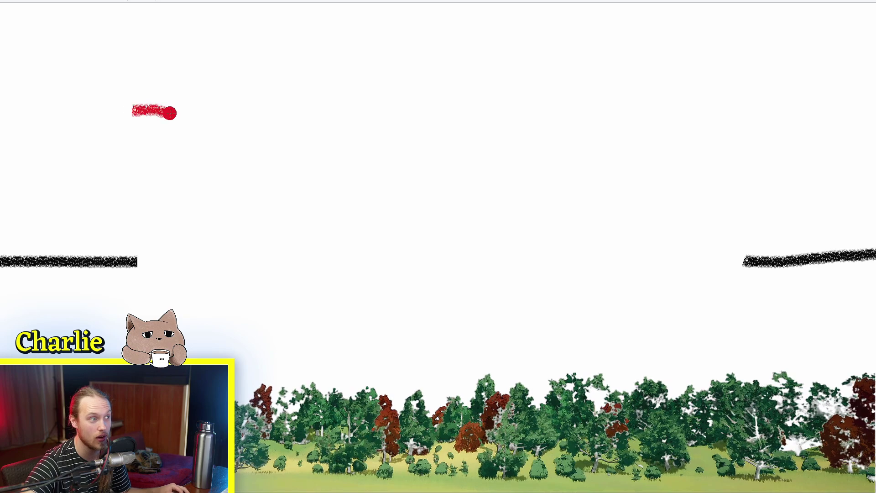
mouse_move(170, 113)
mouse_down()
mouse_move(251, 168)
mouse_move(317, 297)
mouse_up()
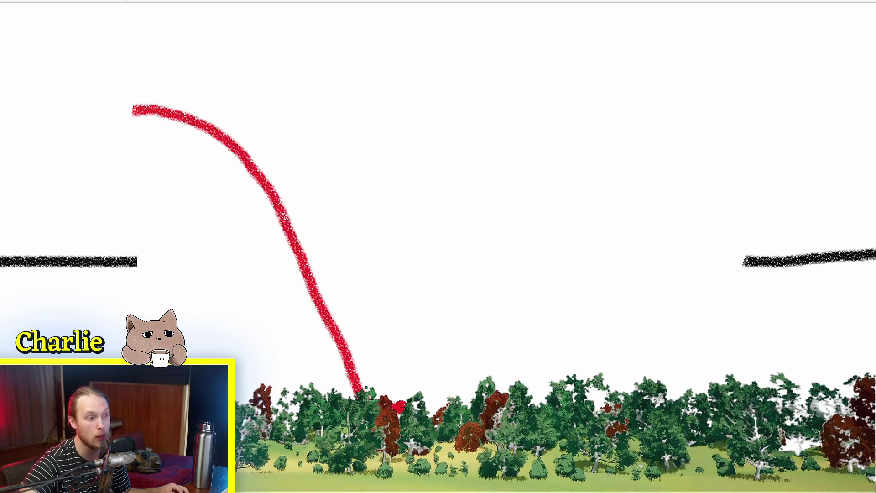
mouse_move(486, 330)
mouse_down()
mouse_move(528, 151)
mouse_move(612, 97)
mouse_up()
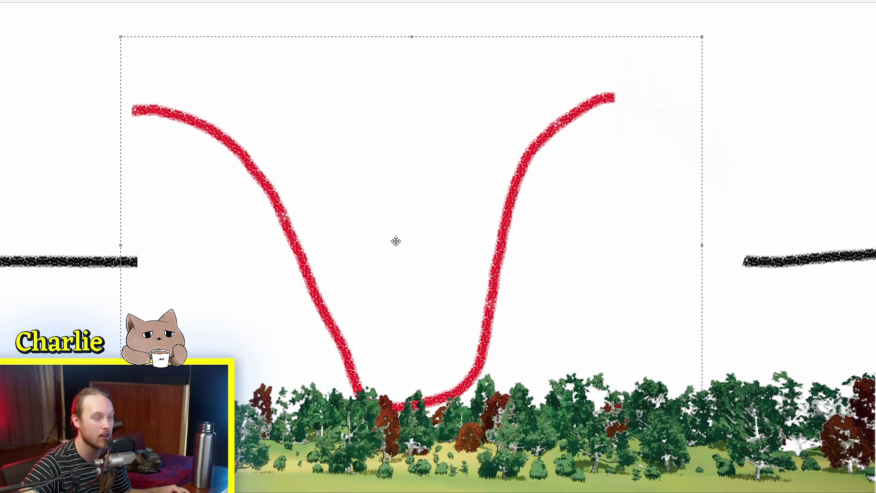
Flip the selected red curve vertically
right_click(396, 240)
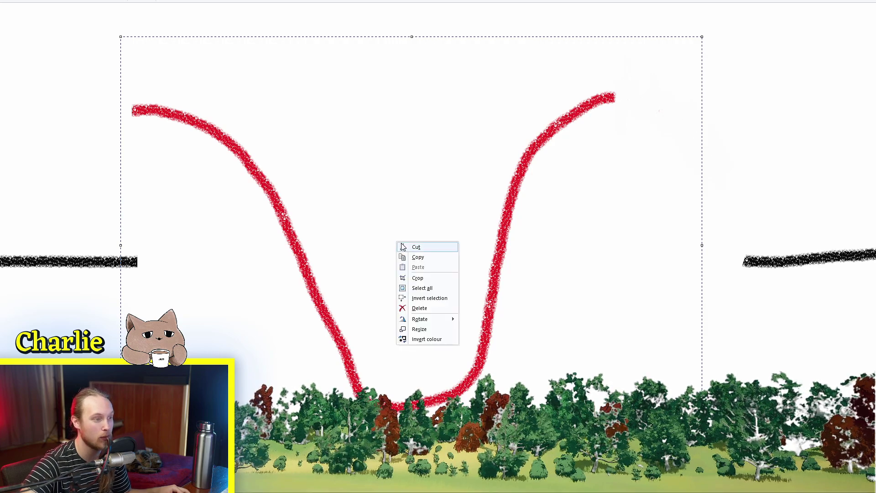
mouse_move(441, 324)
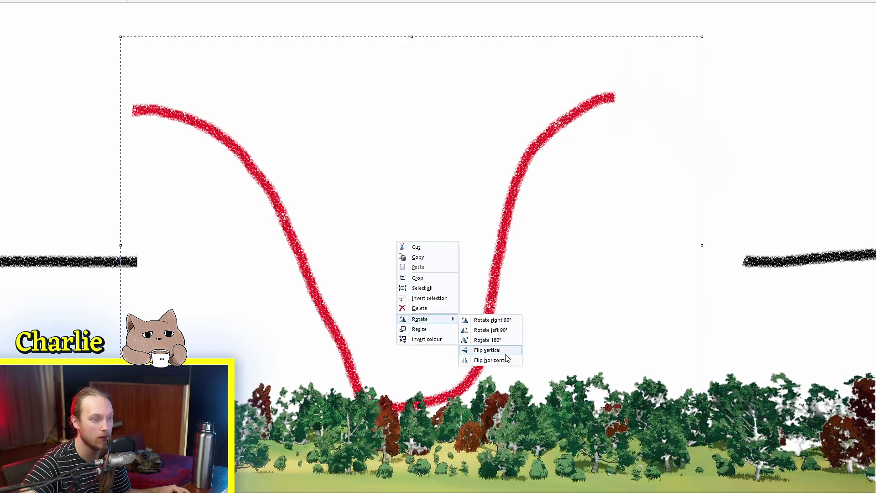
click(485, 353)
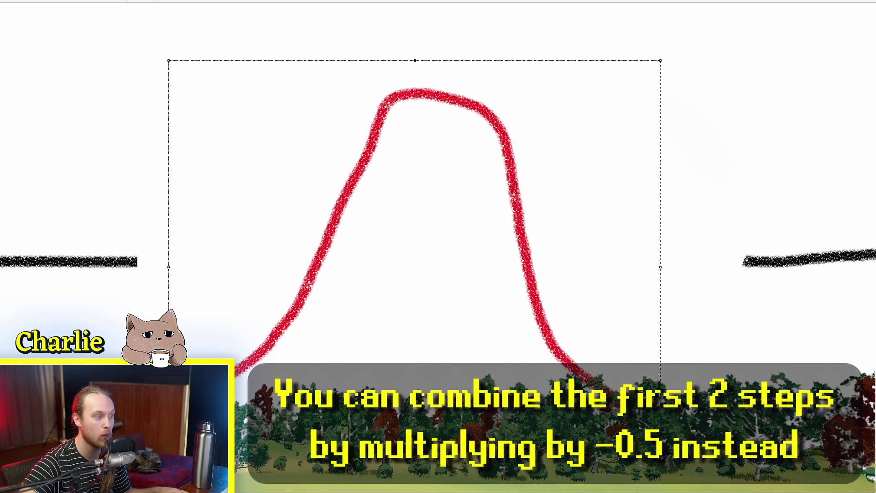
Squash the flipped red curve to about half its height and move it up until its ends rest on the zero line
drag(409, 368, 409, 369)
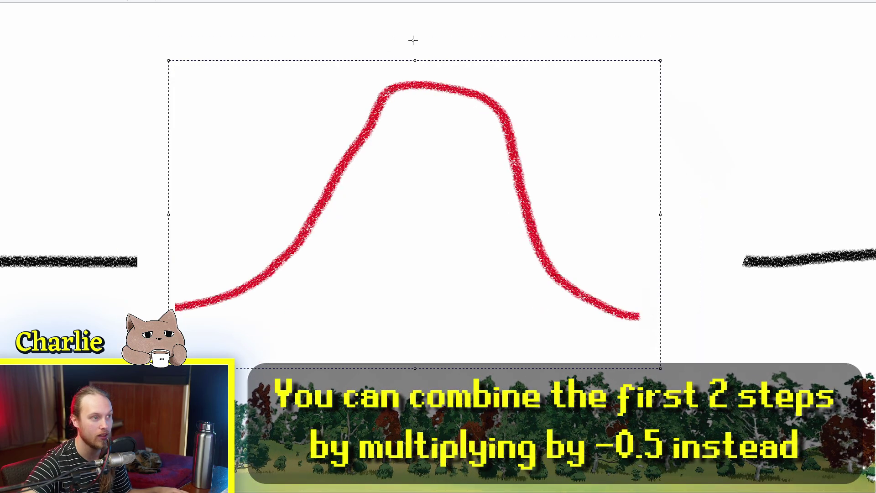
drag(414, 63, 421, 147)
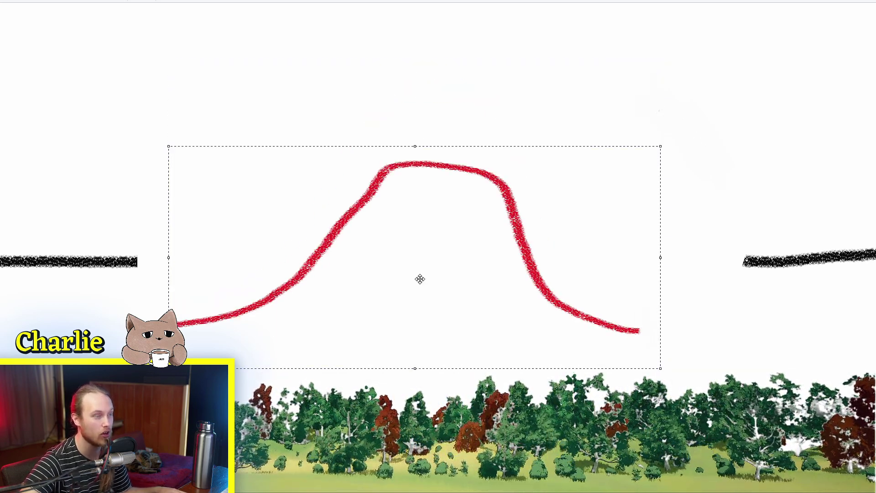
drag(420, 279, 423, 213)
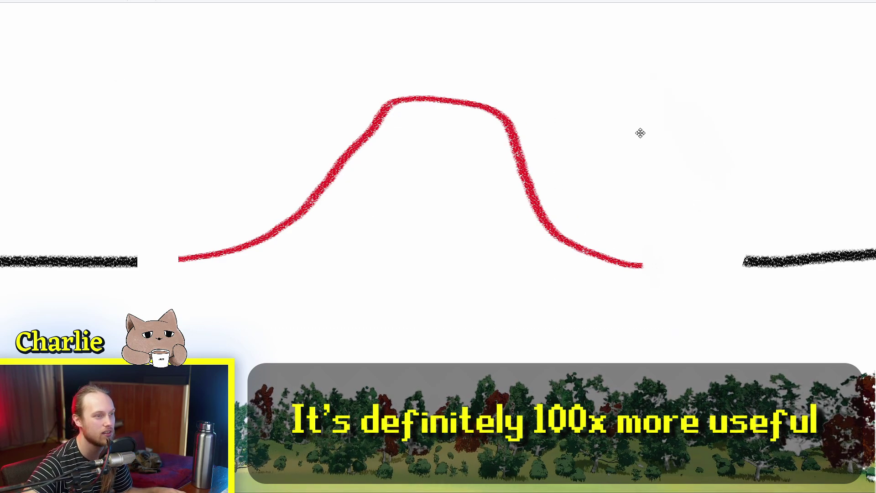
drag(641, 133, 639, 132)
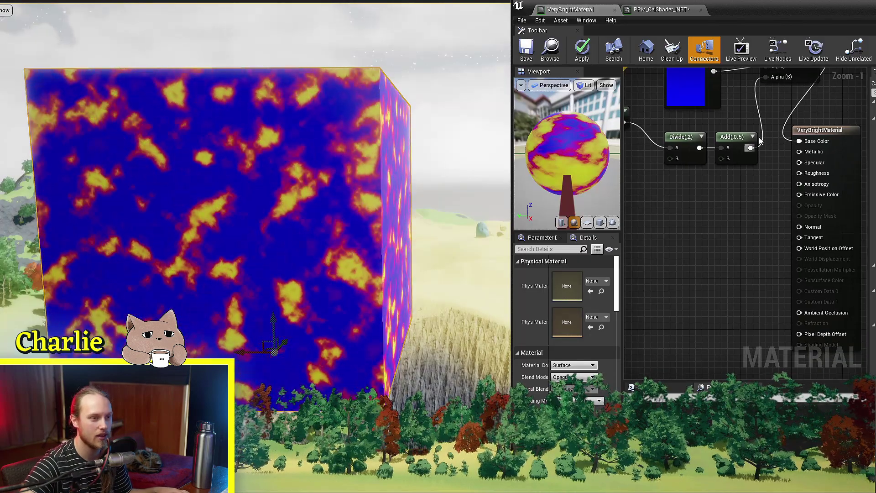
Back in the material graph, add a Multiply node fed by the Add(0.5) output and wire it into Emissive Color
drag(750, 148, 683, 260)
text(mult)
key(Return)
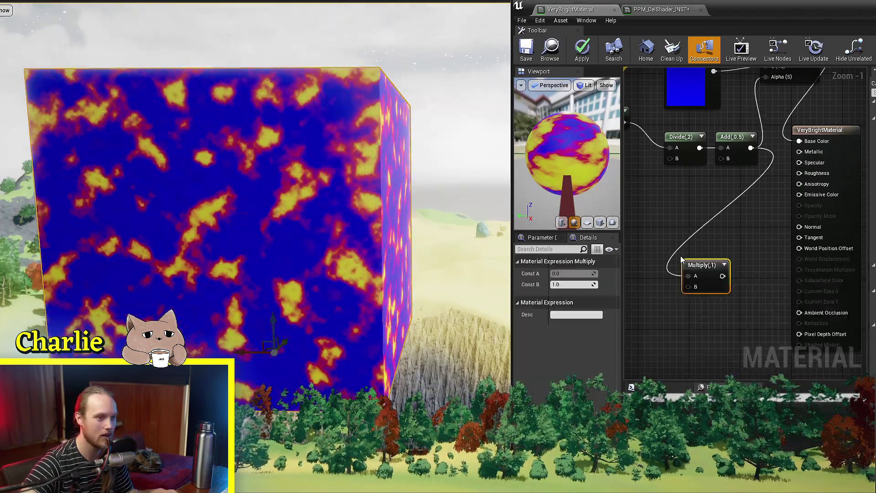
right_drag(681, 256, 675, 231)
drag(716, 251, 795, 171)
Set the Multiply node's Const B to 100 and move the node up, closer to the Add node
scroll(797, 194, up, 2)
click(579, 283)
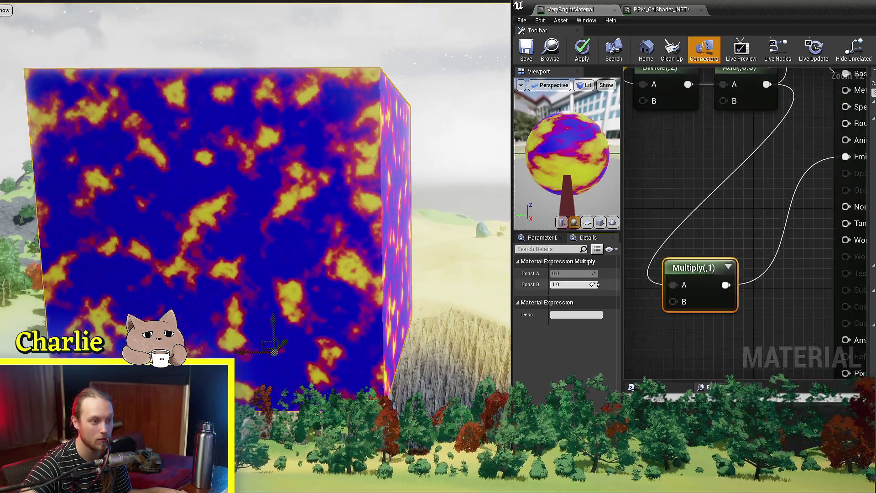
text(100)
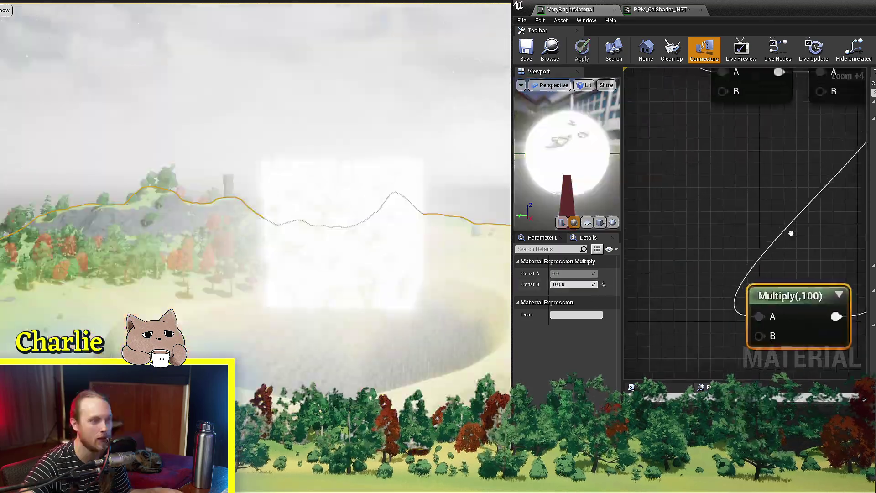
scroll(791, 234, down, 3)
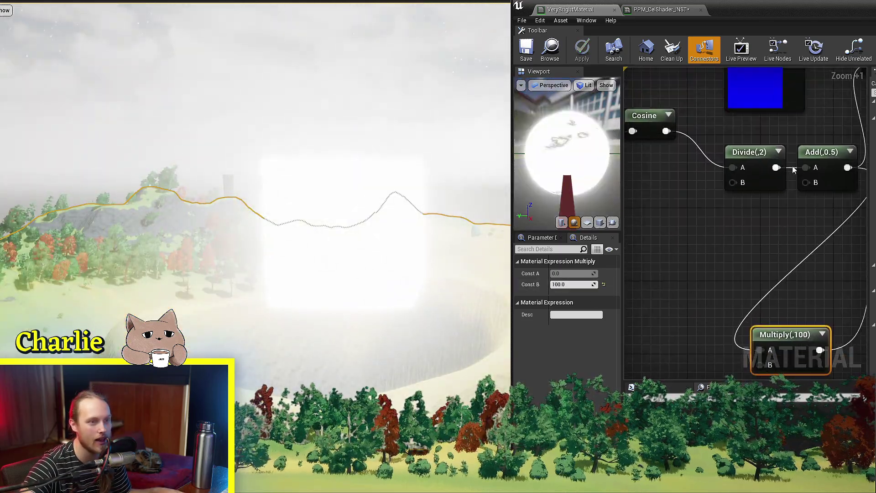
drag(707, 260, 698, 196)
right_drag(774, 193, 727, 215)
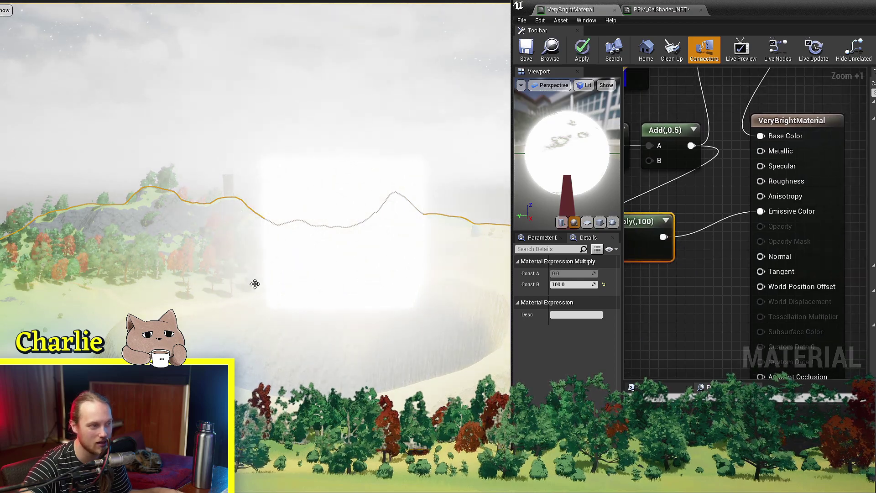
Approach and back away from the cube in the level to examine its emissive glow
right_drag(254, 284, 255, 283)
key(w)
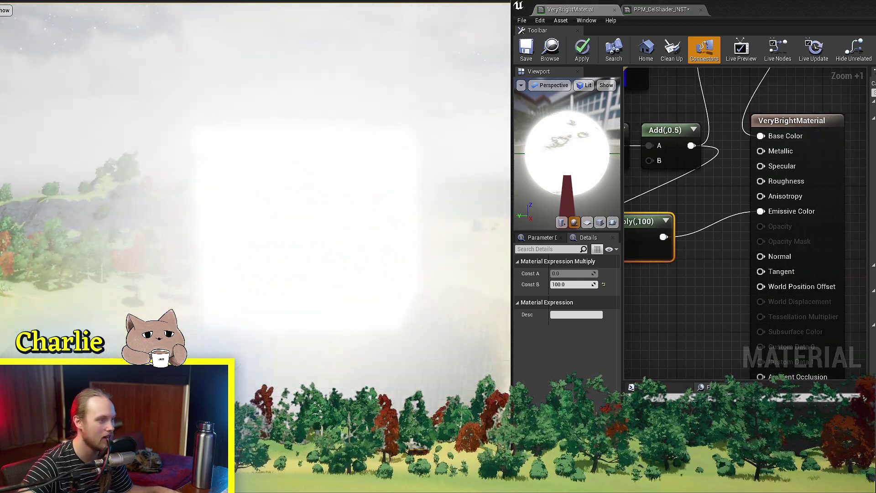
right_drag(403, 369, 404, 369)
key(w)
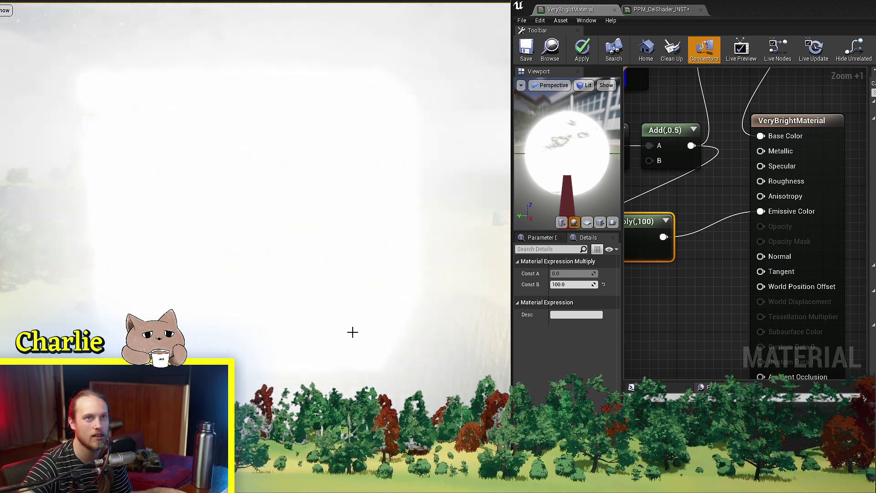
scroll(353, 332, down, 3)
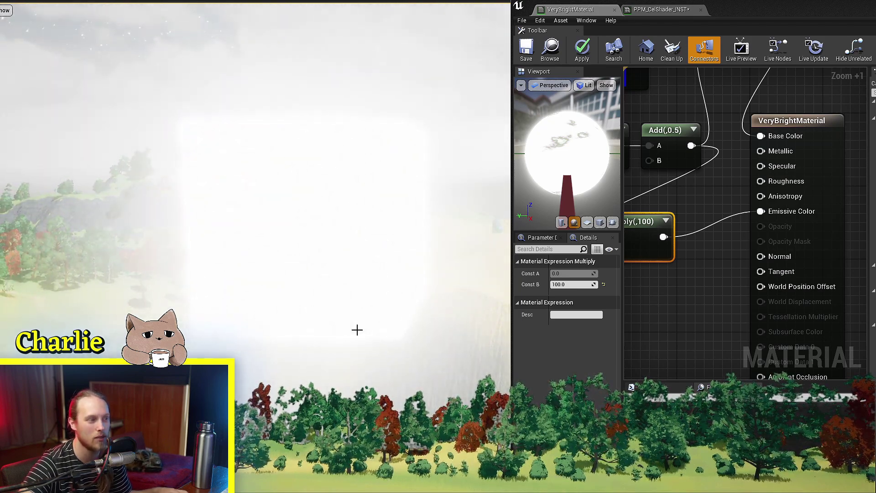
Add a second Multiply node fed by the Add(0.5) output and place it beside the existing Multiply(10) node
right_drag(757, 311, 849, 325)
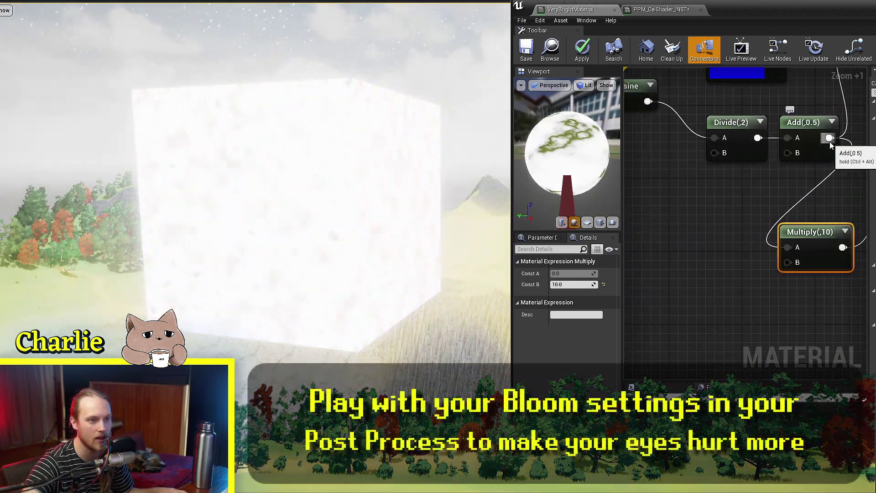
drag(830, 142, 697, 242)
text(mult)
key(Return)
right_drag(731, 265, 747, 236)
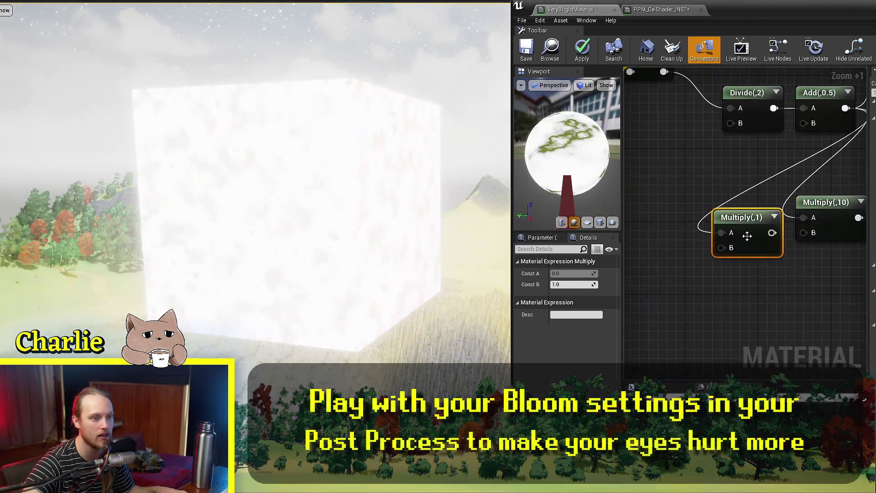
drag(748, 236, 729, 212)
Add a Constant3Vector, wire it into the new Multiply's B input and set its colour to yellow (1, 0.678, 0)
click(674, 249)
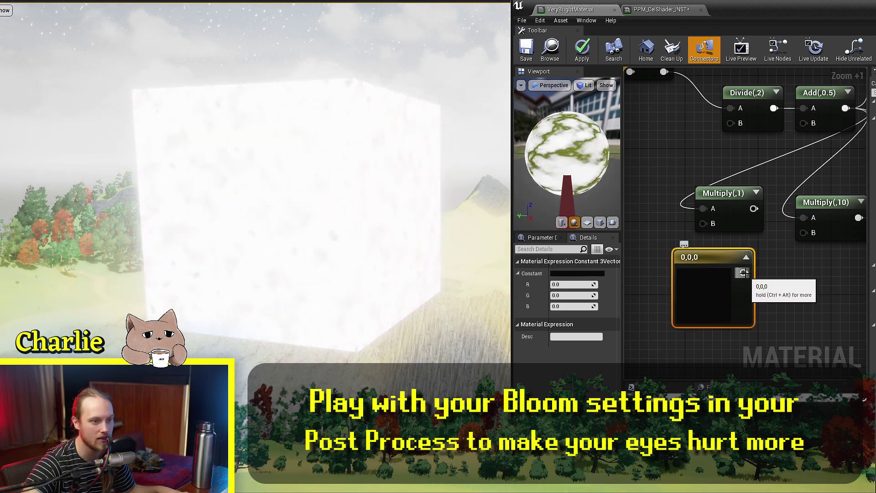
drag(744, 273, 705, 223)
click(601, 274)
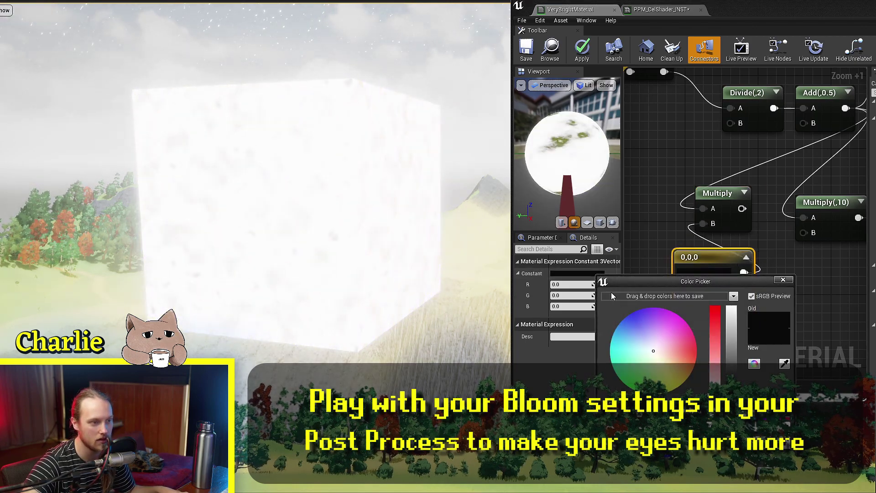
drag(680, 370, 731, 307)
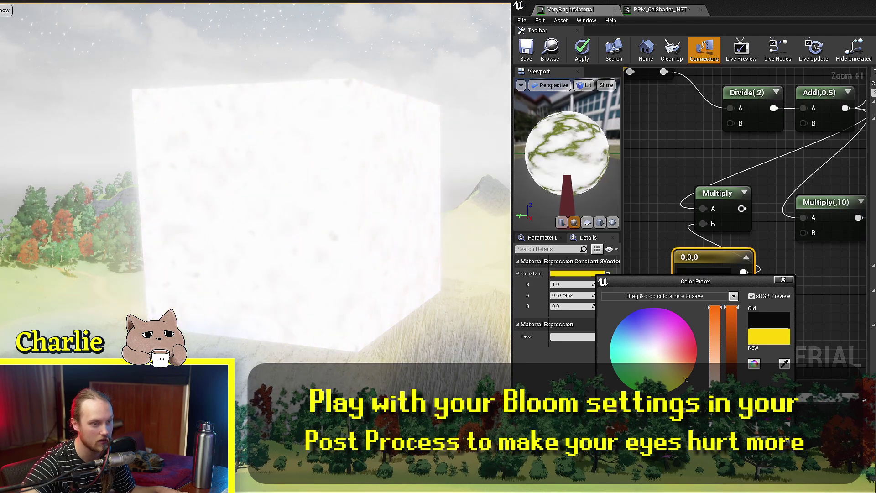
click(783, 279)
Wire the colour Multiply's output into input A of the Multiply(10) node and save the material
right_drag(764, 258, 712, 276)
drag(690, 227, 754, 237)
right_drag(780, 224, 703, 241)
scroll(721, 235, up, 6)
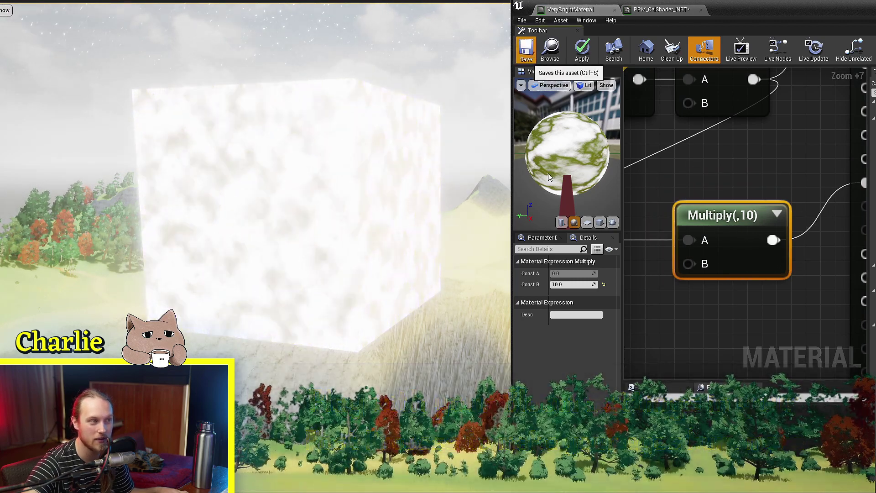
click(529, 47)
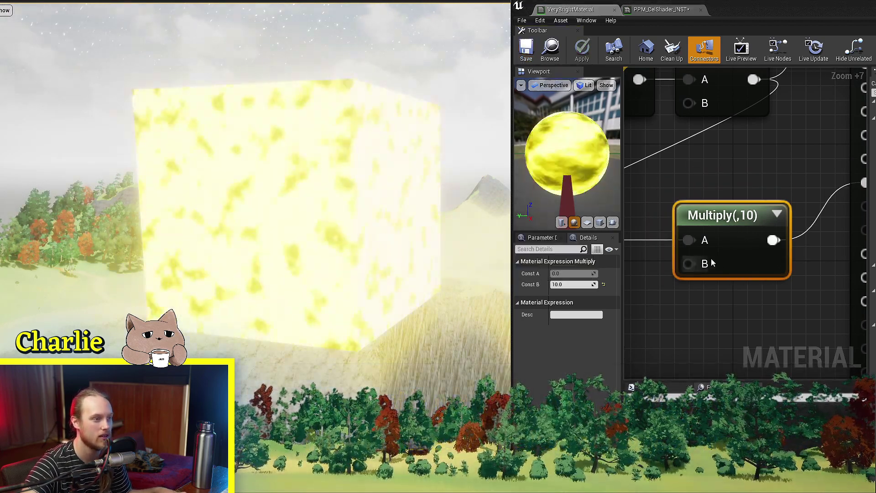
Examine the cube's pulsing yellow emissive pattern from different distances and angles in the level
right_drag(858, 218, 793, 237)
click(729, 189)
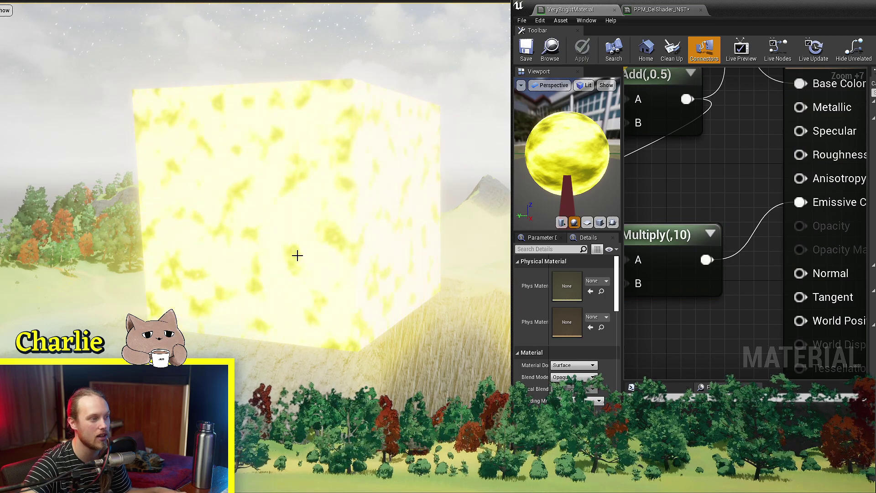
right_drag(399, 331, 400, 331)
key(s)
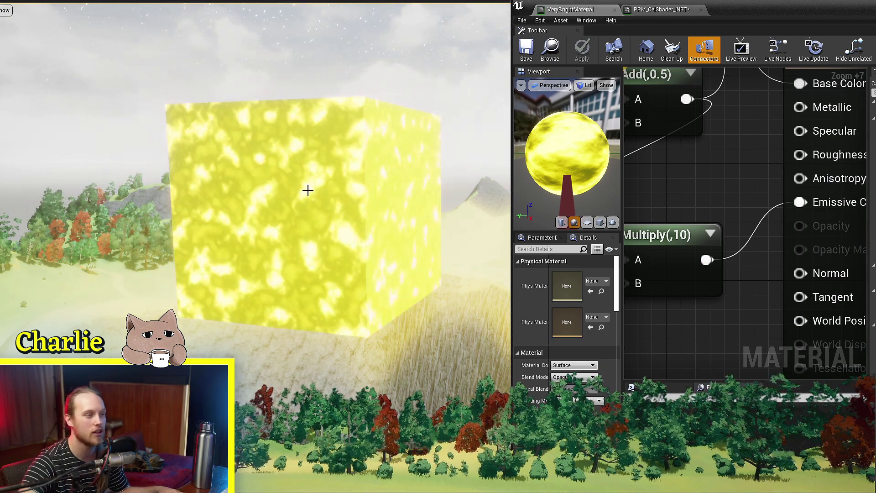
drag(307, 190, 278, 203)
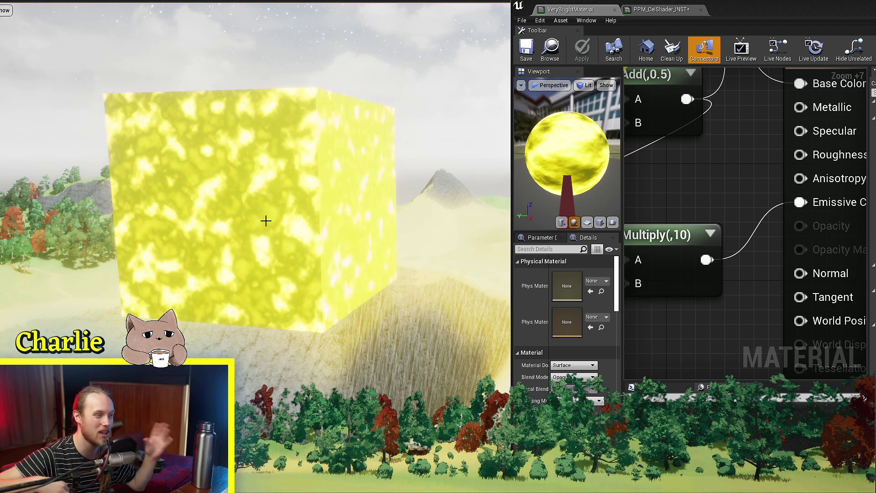
drag(265, 220, 246, 201)
click(254, 209)
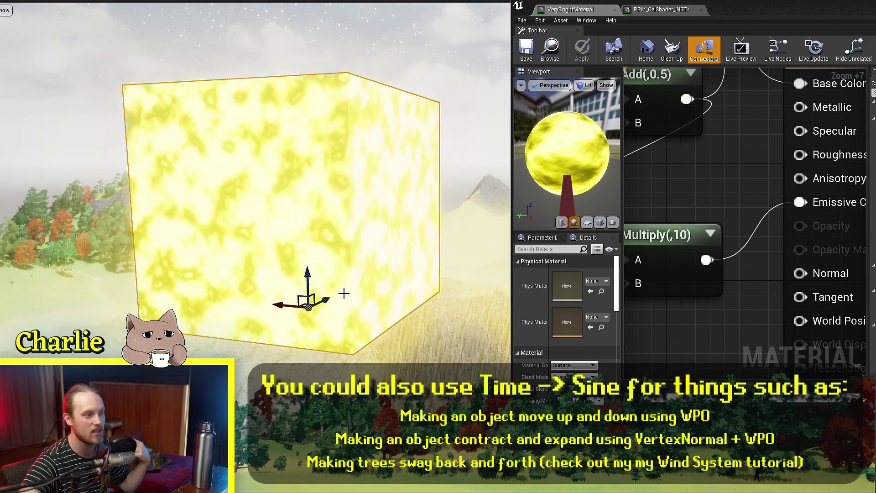
key(ctrl+a)
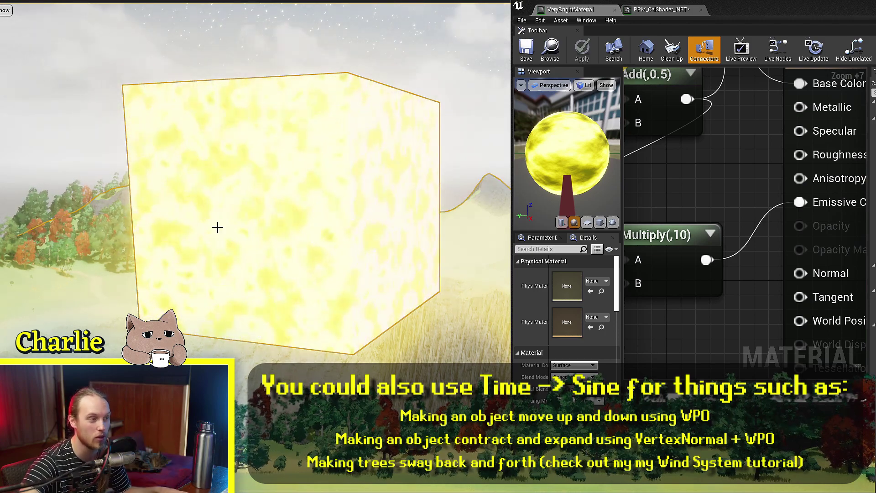
click(396, 342)
scroll(397, 342, up, 2)
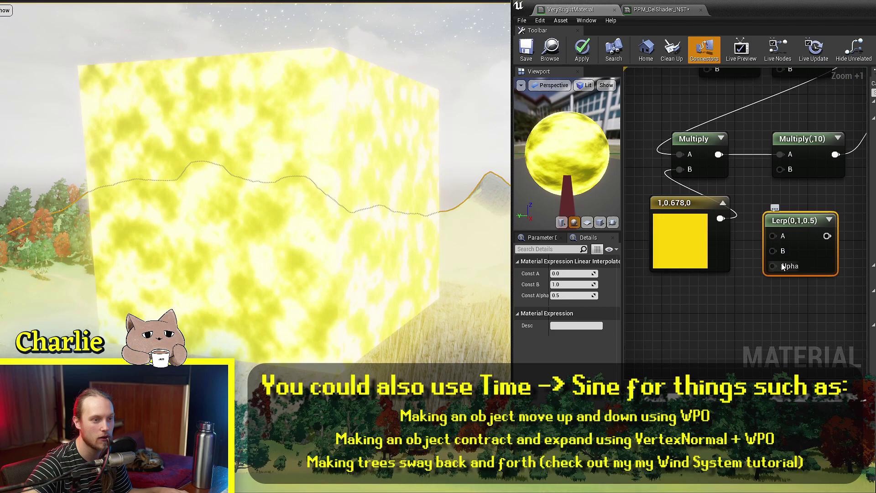
Delete the yellow constant and its Multiply node, and wire the Add(0.5) output into the Lerp node's Alpha input
right_drag(773, 263, 718, 266)
scroll(743, 256, down, 1)
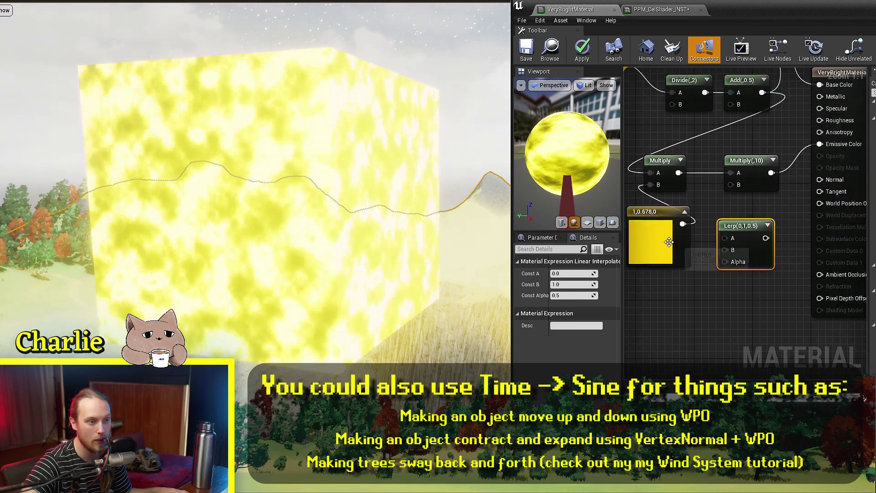
click(669, 240)
right_drag(668, 240, 713, 267)
key(Delete)
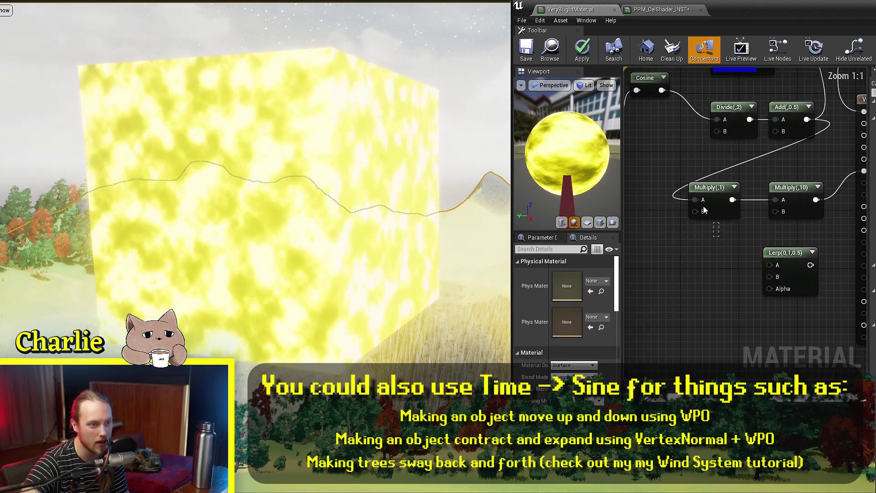
click(705, 187)
key(Delete)
drag(807, 119, 770, 288)
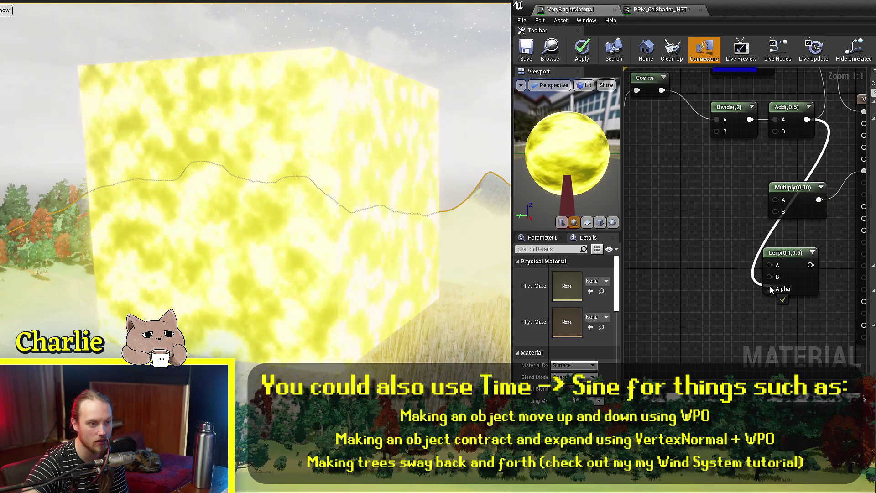
Wire the Lerp output into Emissive Color and add two Constant3Vectors, the upper one red (158, 0, 0) and feeding the Lerp's A input
right_drag(770, 288, 659, 311)
drag(693, 287, 759, 195)
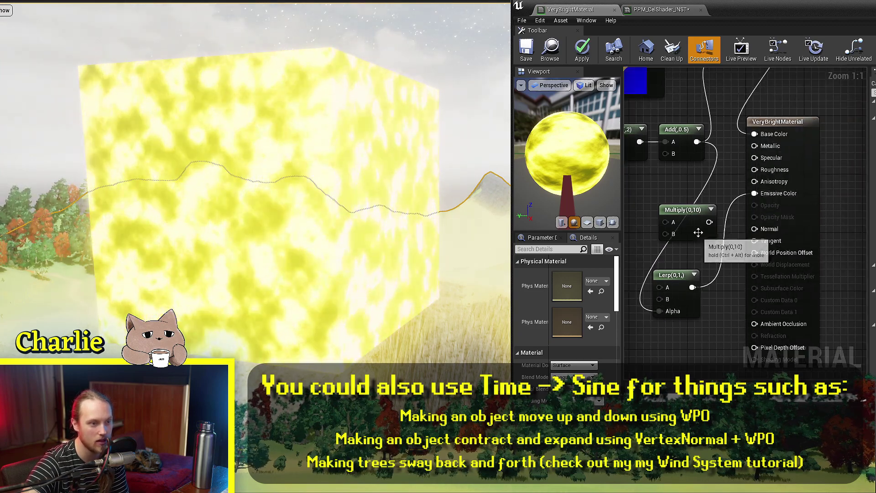
scroll(743, 191, up, 3)
click(653, 150)
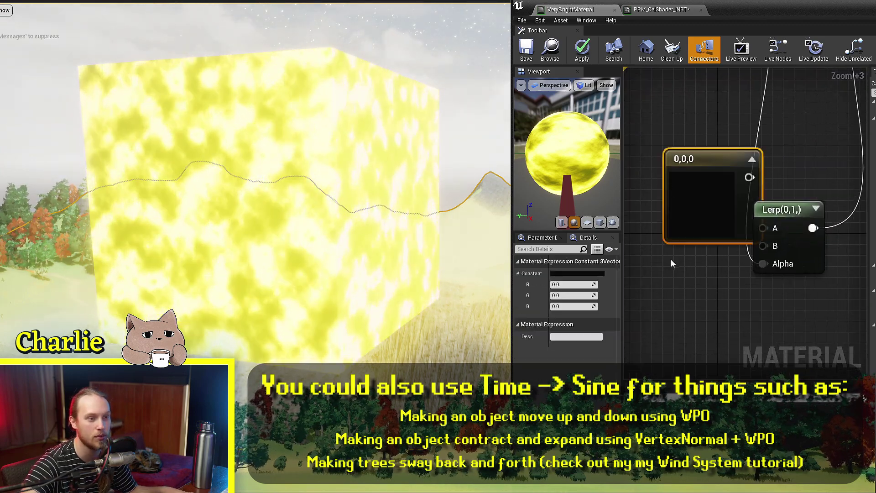
click(671, 259)
drag(672, 180, 654, 147)
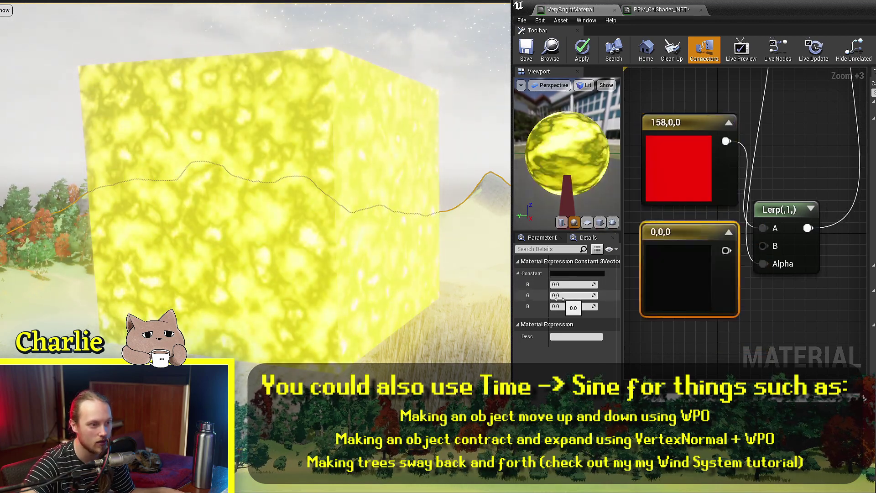
Set the lower Constant3Vector to blue (0, 0, about 81.7), wire it into the Lerp's B input and save the material
drag(559, 307, 593, 307)
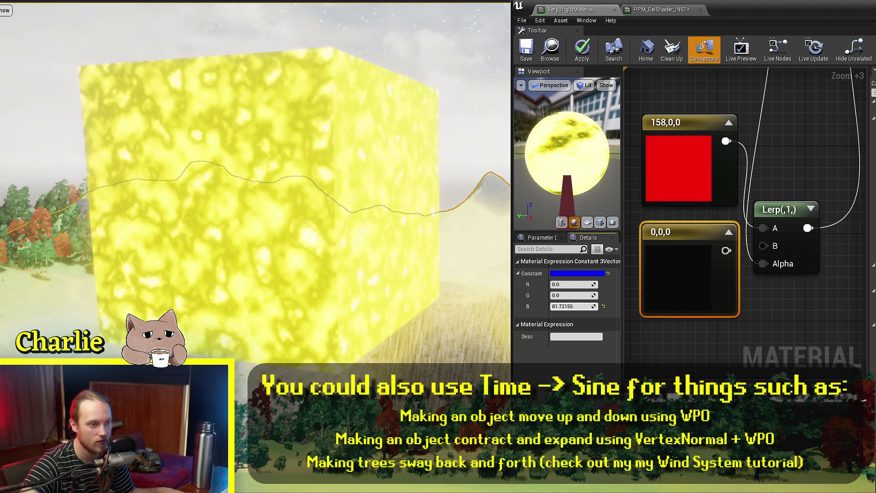
drag(726, 250, 763, 245)
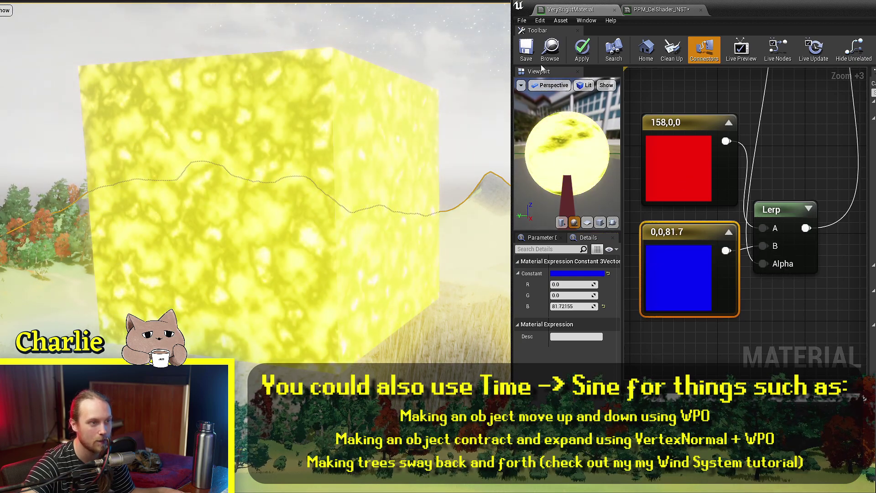
key(ctrl+s)
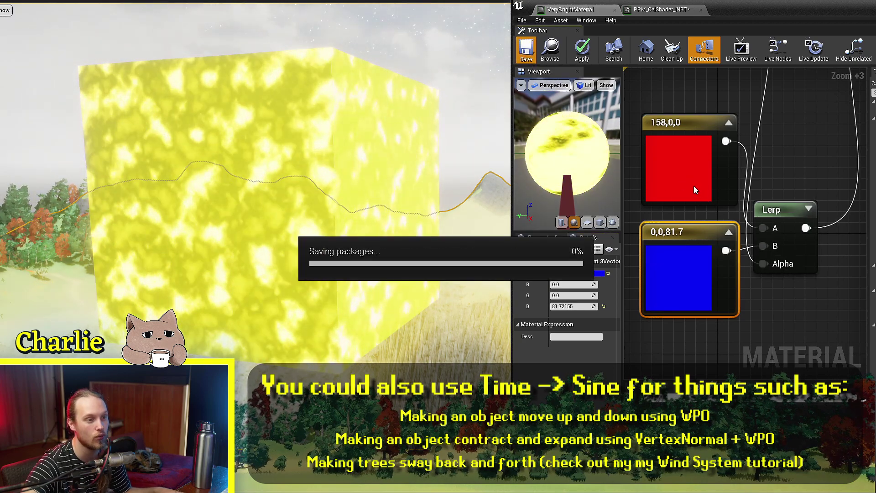